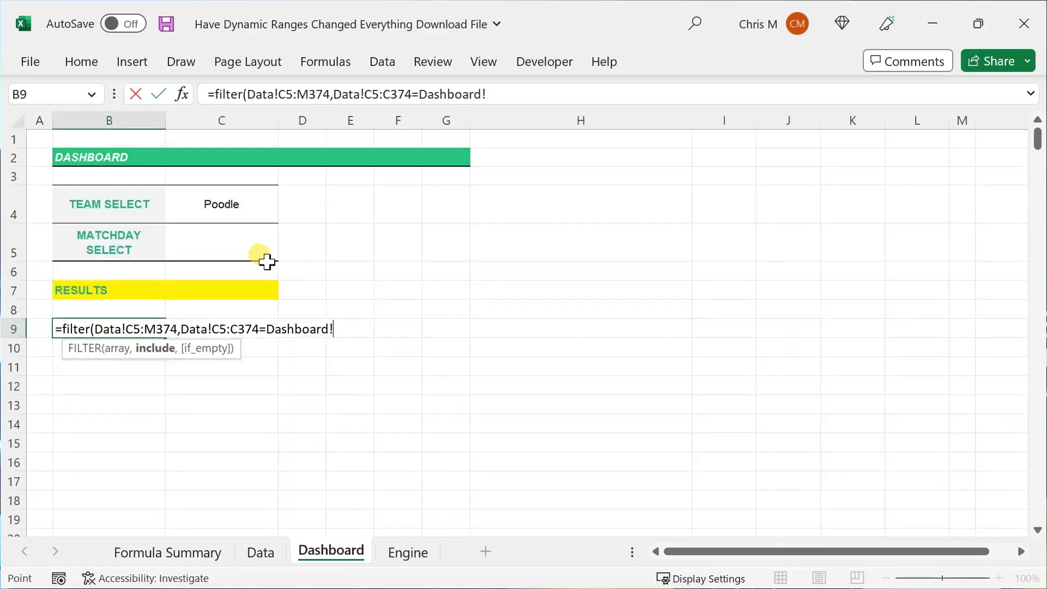
# Step: Complete the FILTER formula in Dashboard cell B9 so Data!C5:C374 must equal the selected team in C4
pyautogui.click(240, 214)
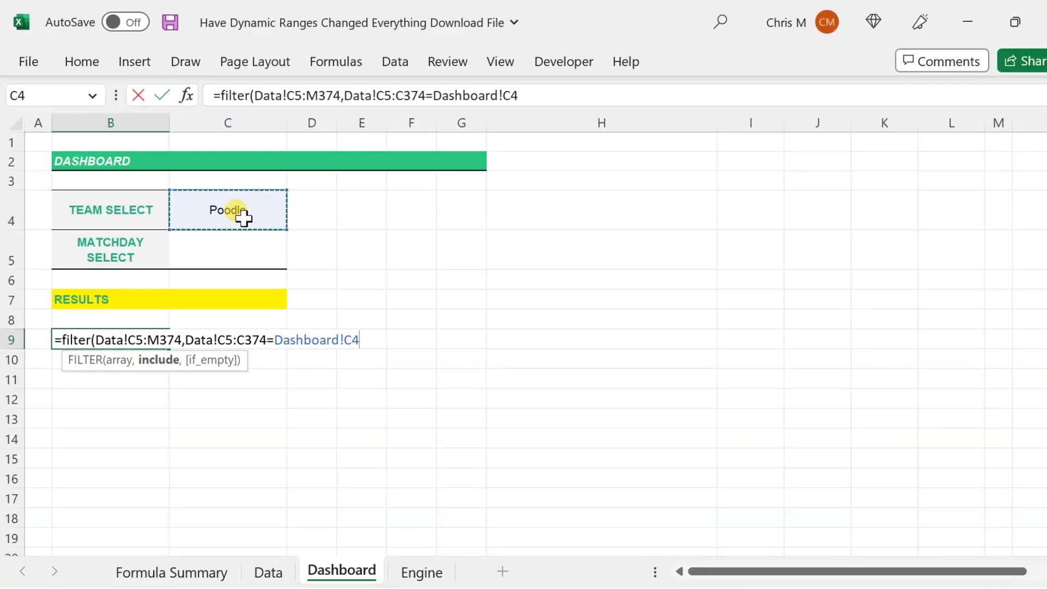
pyautogui.press('Return')
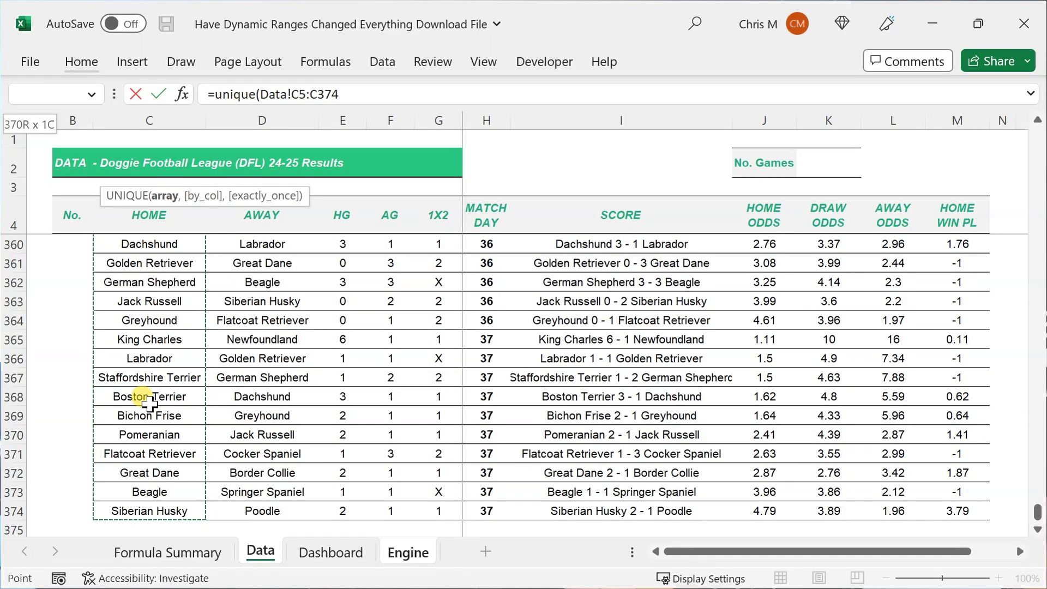
# Step: Confirm the UNIQUE formula over Data!C5:C374 on the Engine sheet and look through the home team list
pyautogui.press('Return')
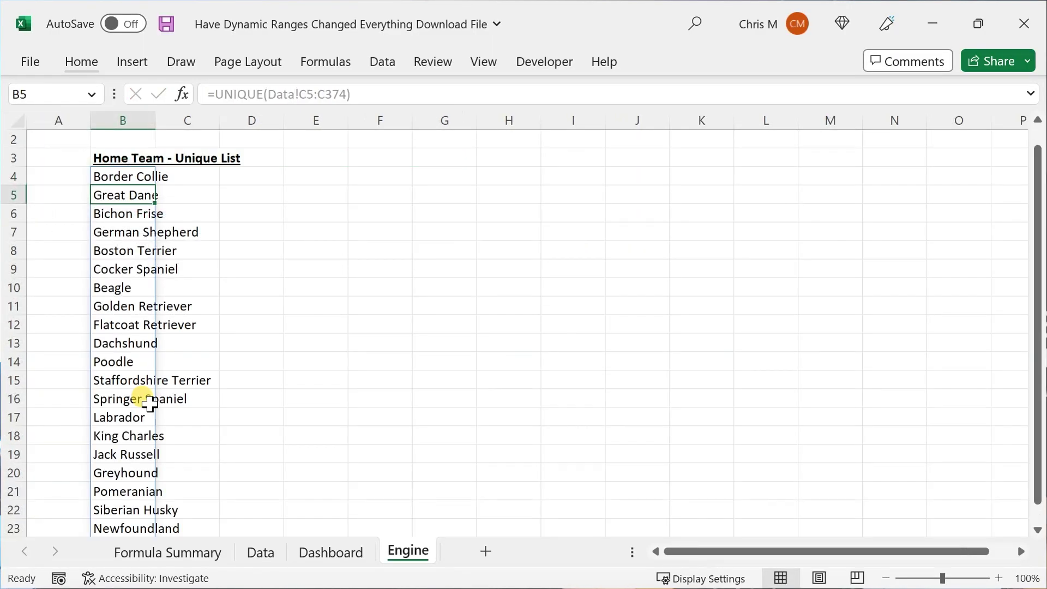
pyautogui.scroll(-2, 136, 246)
pyautogui.scroll(2, 133, 243)
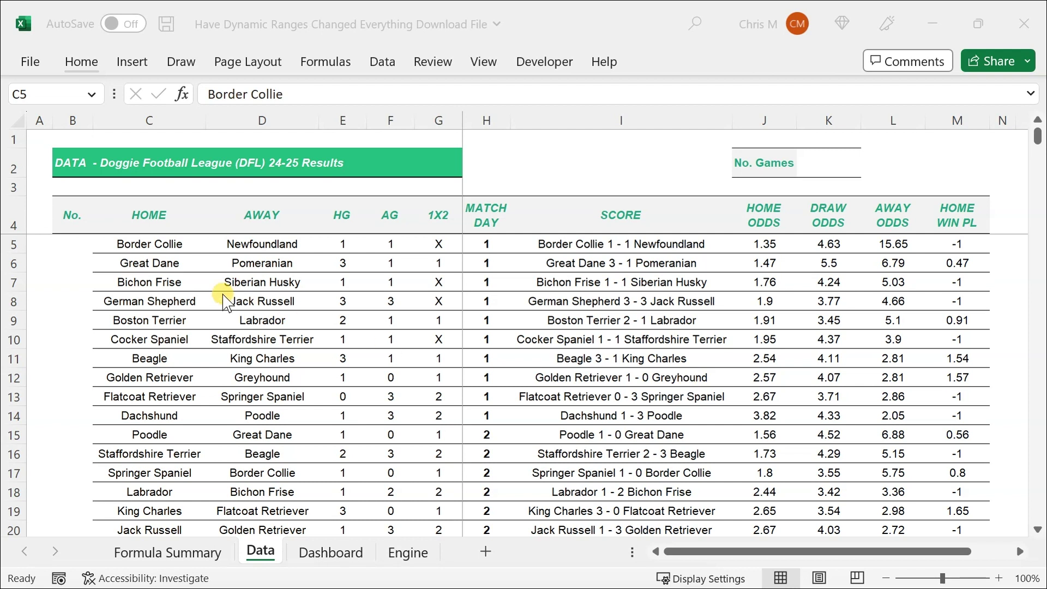
# Step: In Engine cell B4, list the unique home teams with =UNIQUE(Data!C5:C374) and review the list
pyautogui.click(146, 241)
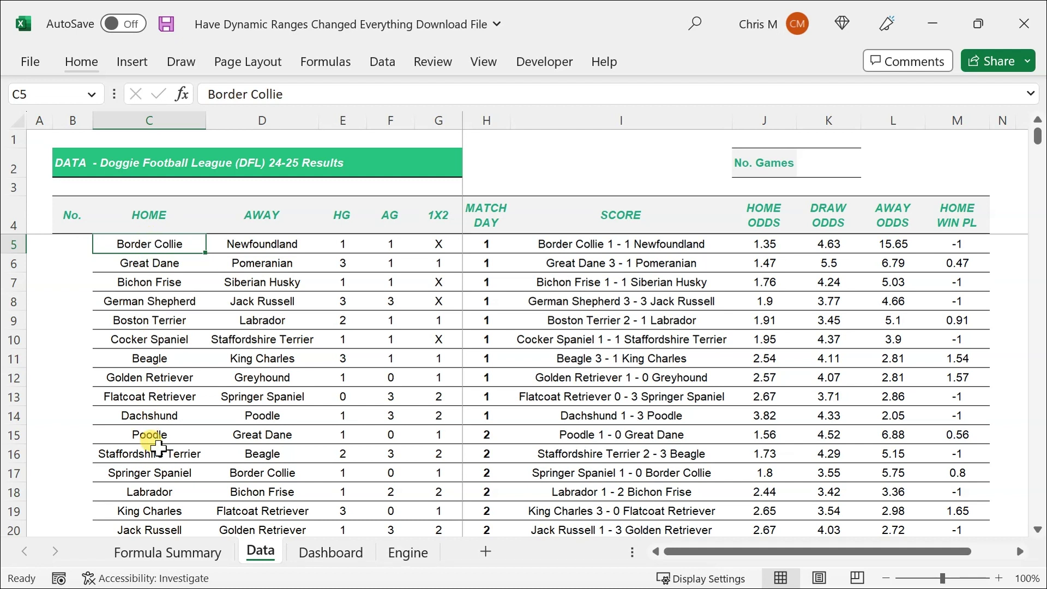
pyautogui.click(419, 555)
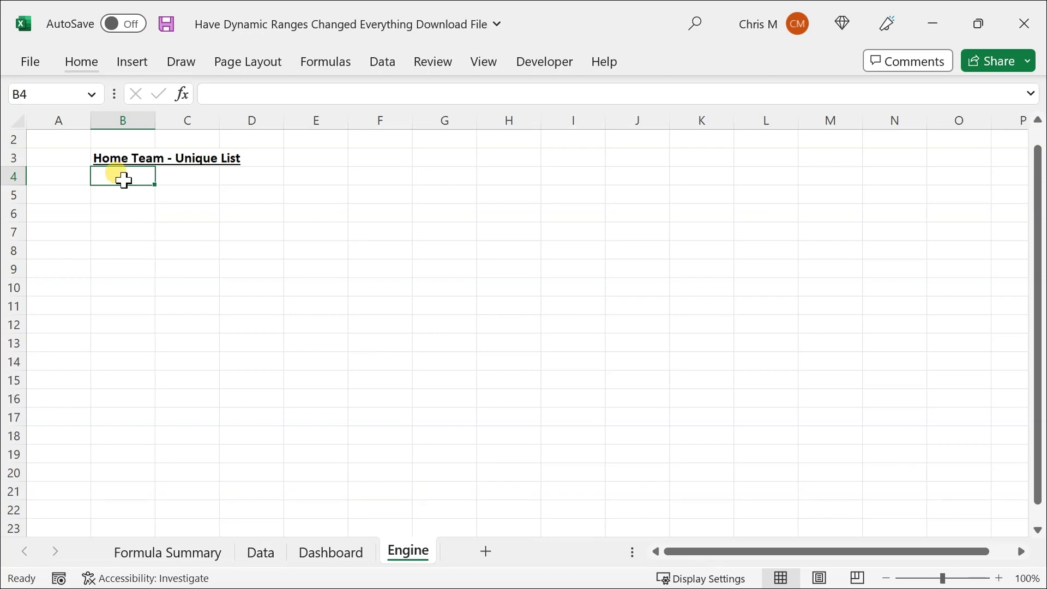
pyautogui.write('=uniq')
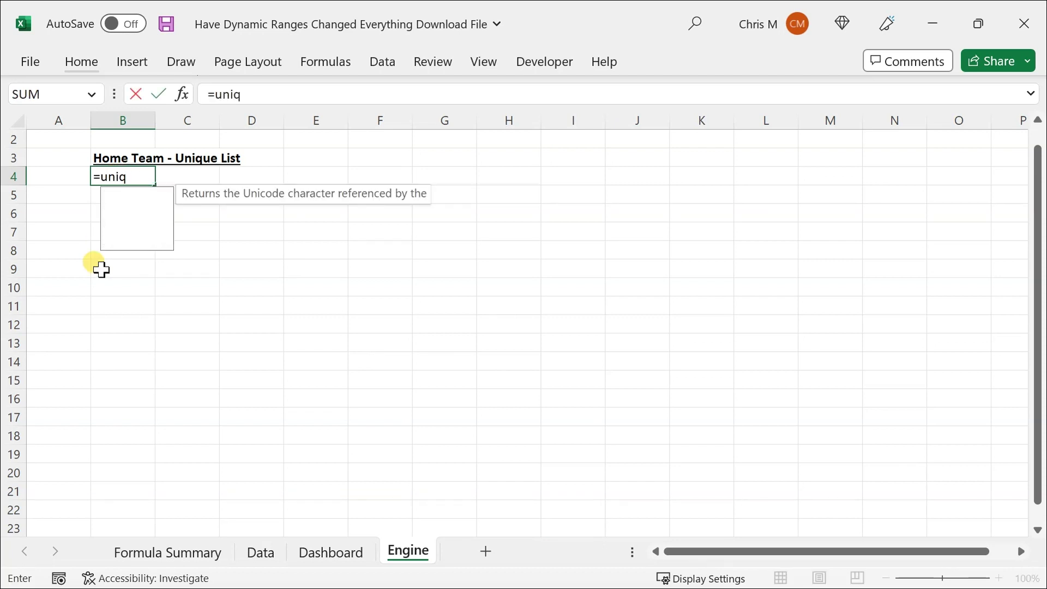
pyautogui.write('ue(')
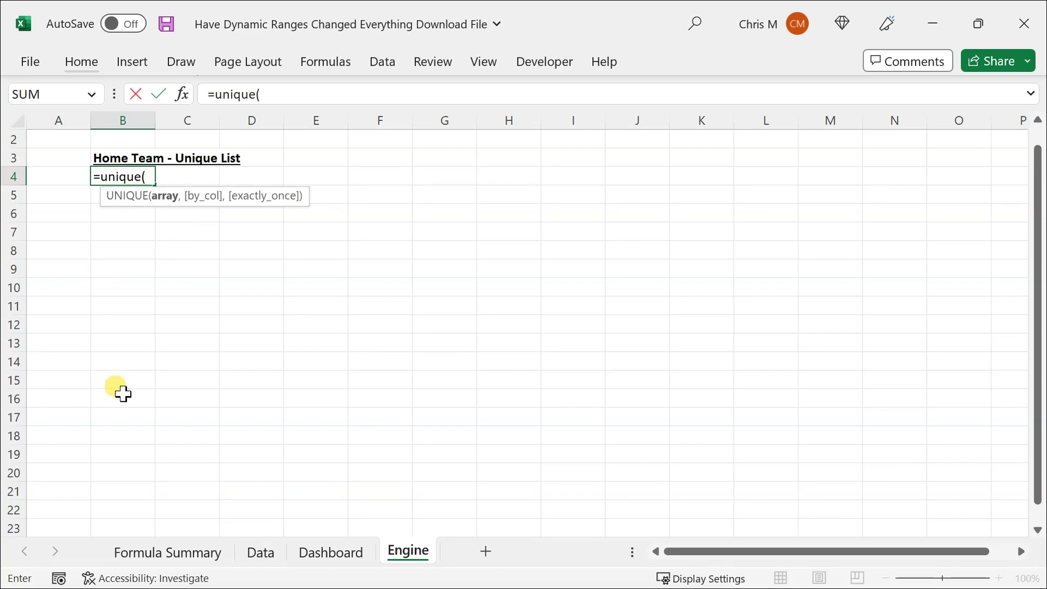
pyautogui.click(257, 557)
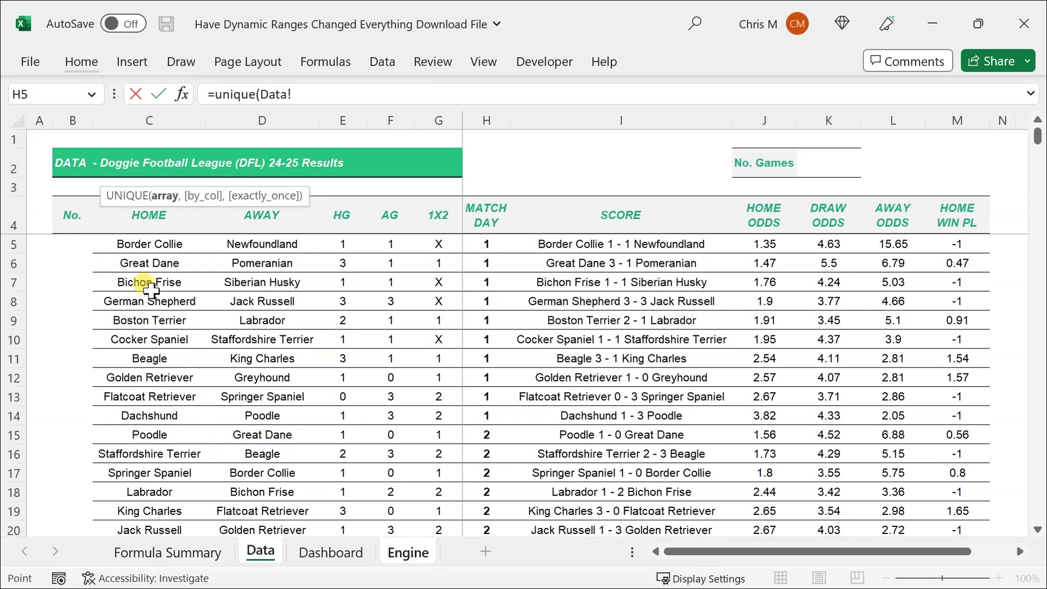
pyautogui.click(129, 243)
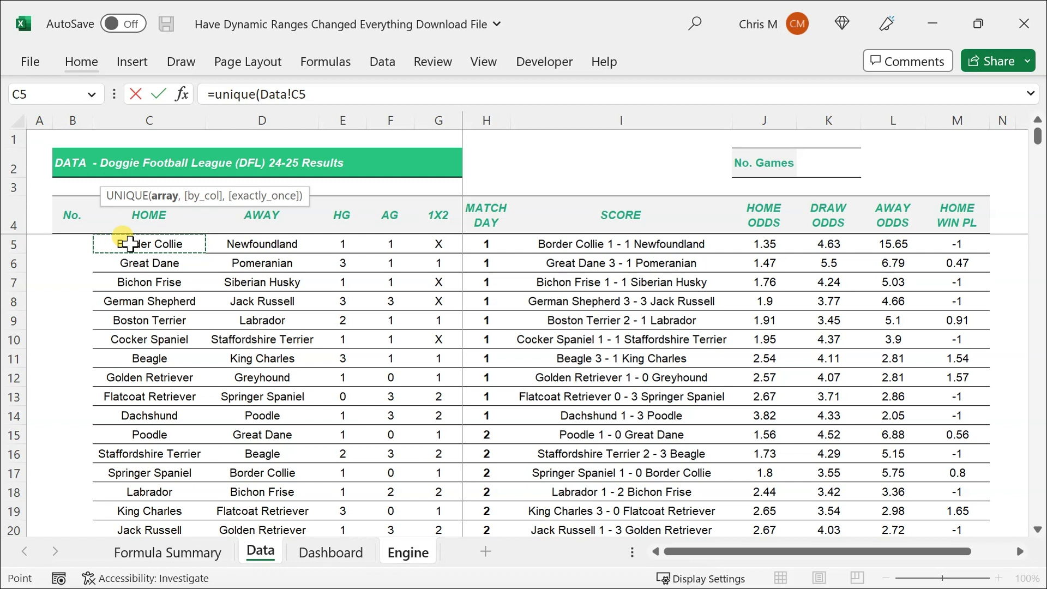
pyautogui.hotkey('ctrl', 'shift', 'Down')
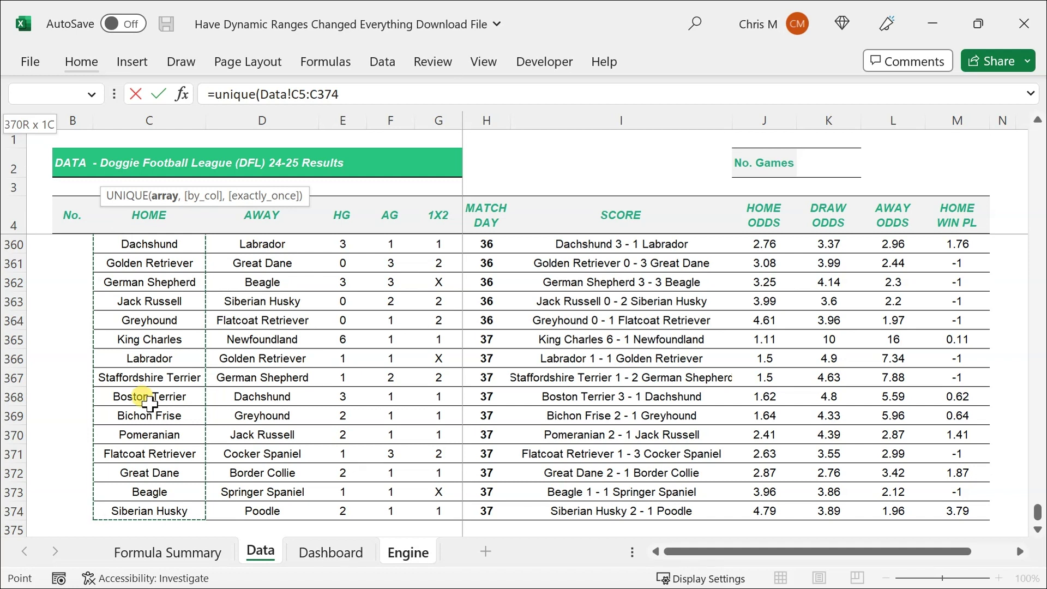
pyautogui.press('Return')
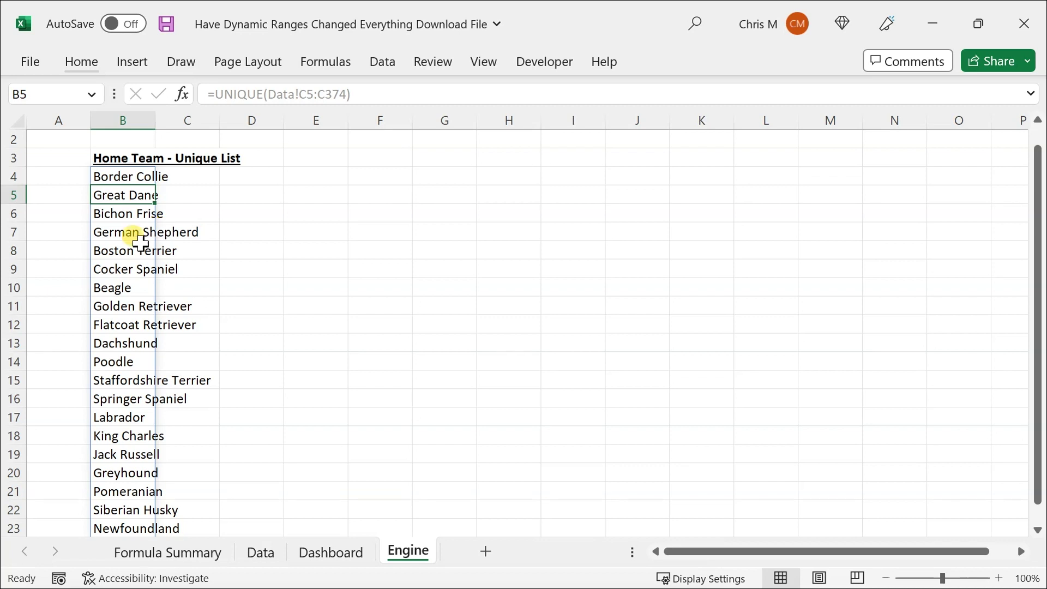
pyautogui.scroll(-2, 133, 239)
pyautogui.scroll(2, 138, 245)
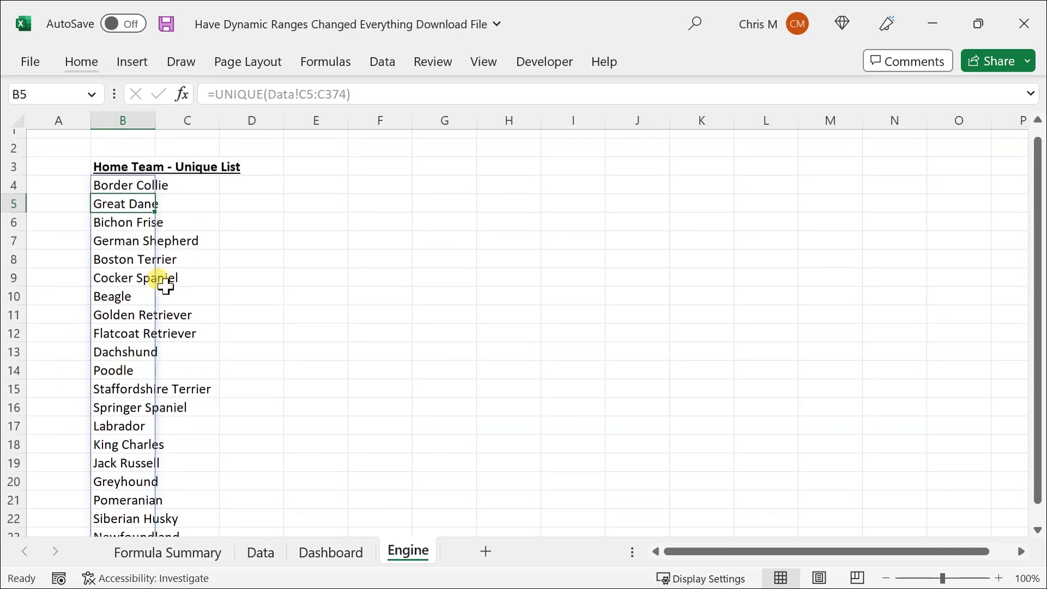
pyautogui.scroll(-2, 131, 321)
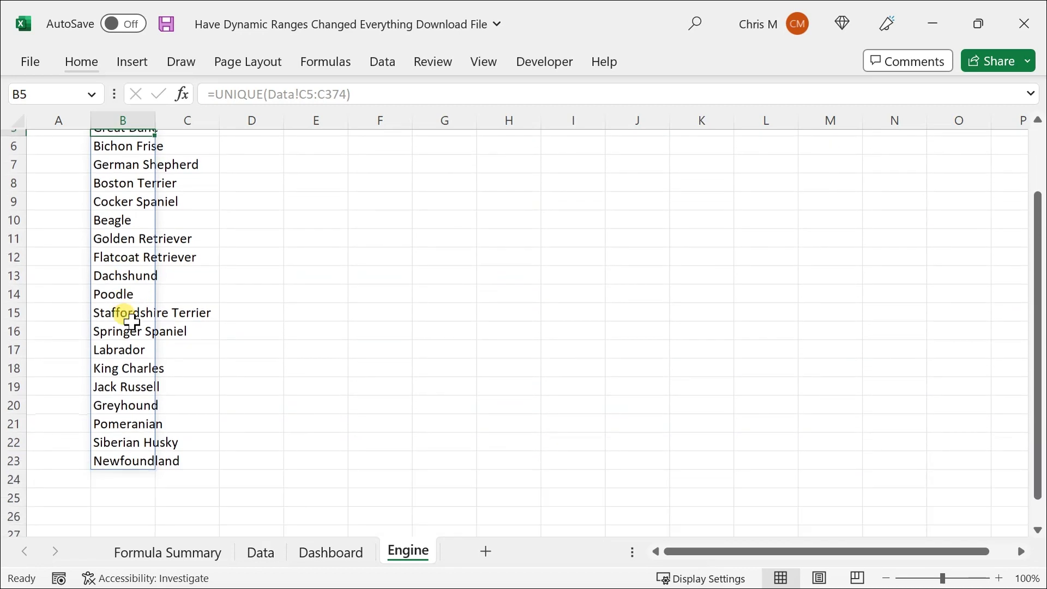
pyautogui.scroll(2, 132, 321)
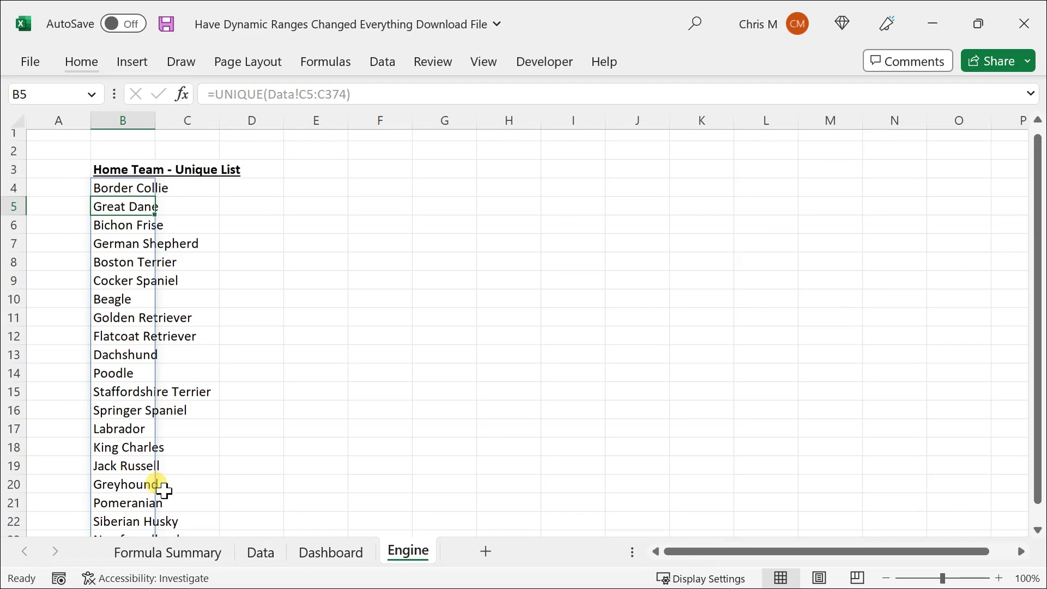
# Step: Begin a data validation of type List for the Team Select cell C4 on the Dashboard sheet
pyautogui.click(324, 553)
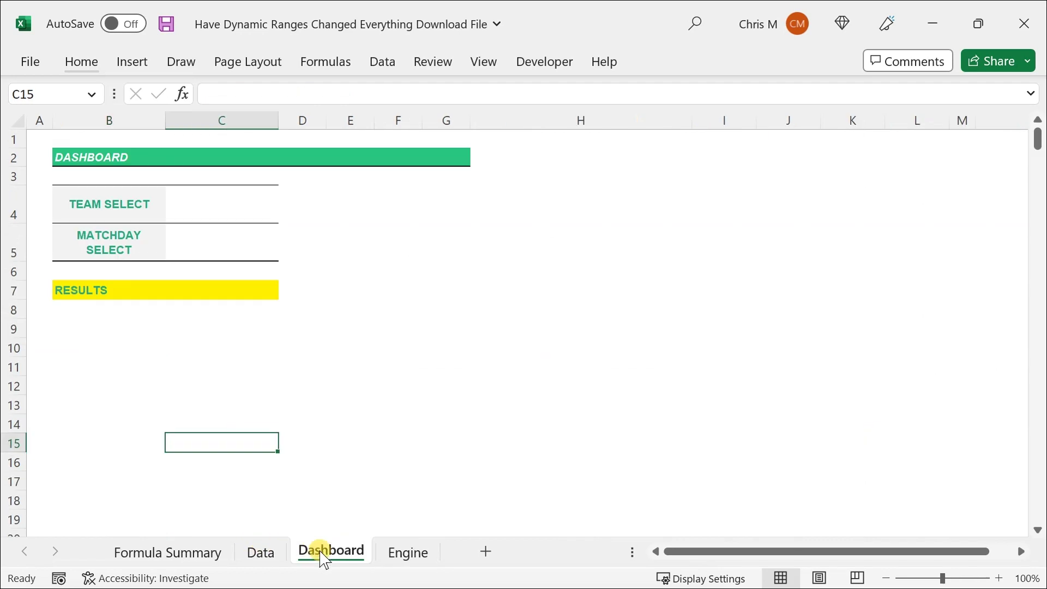
pyautogui.click(233, 215)
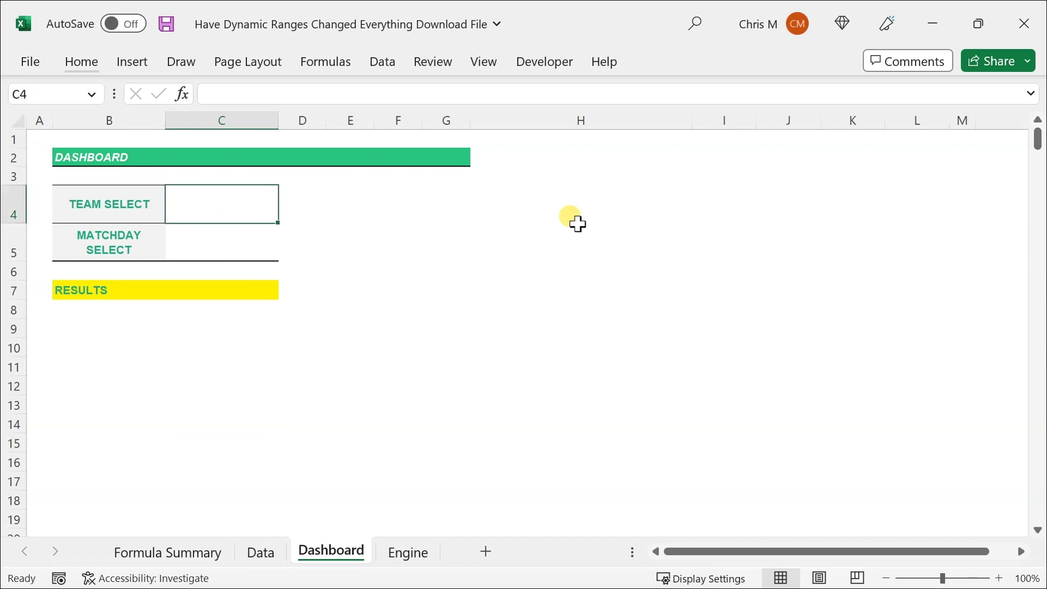
pyautogui.click(383, 63)
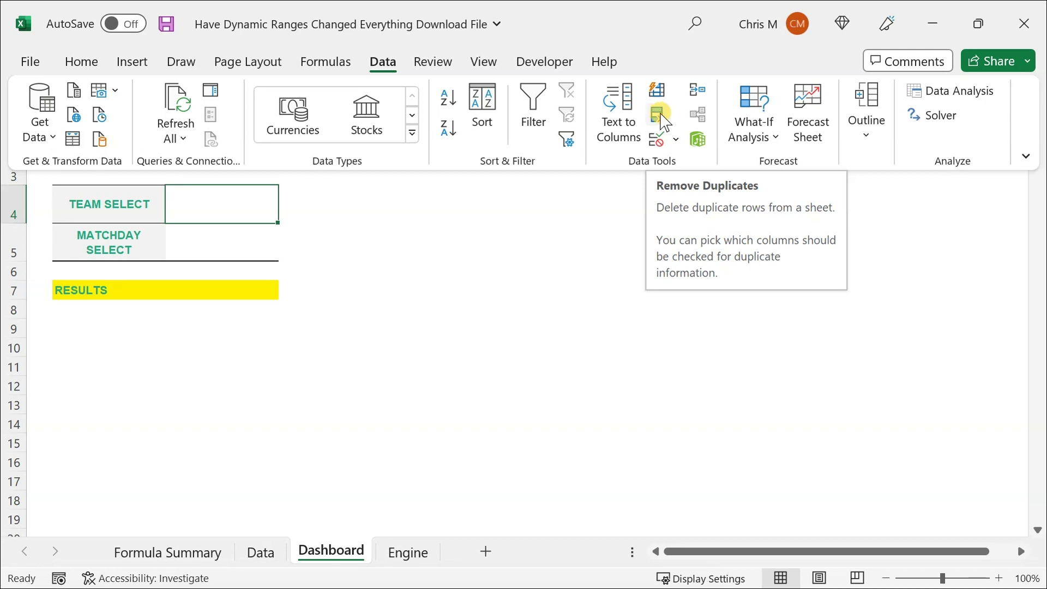
pyautogui.click(662, 147)
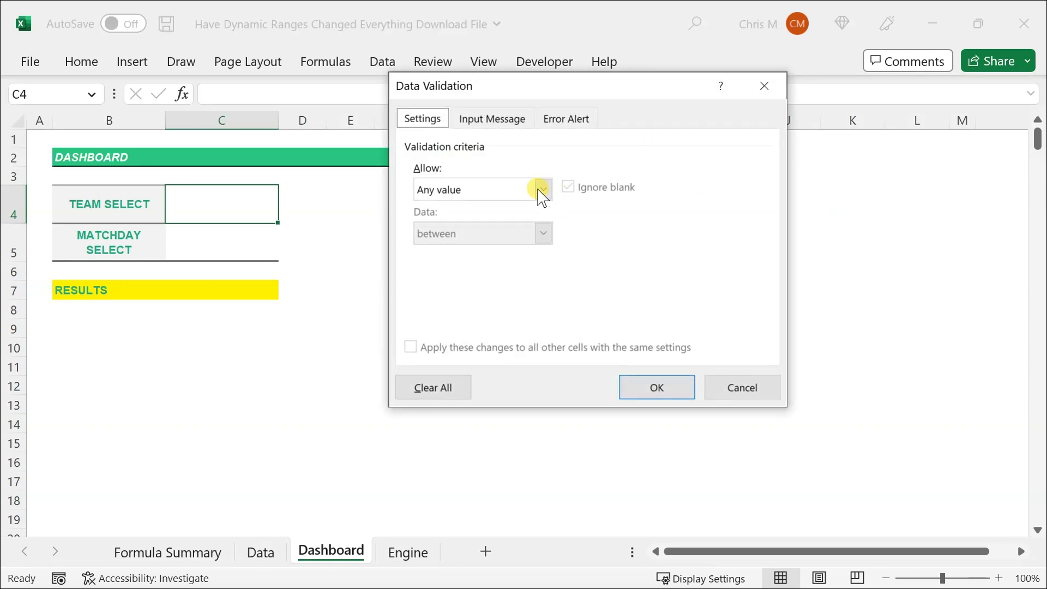
pyautogui.click(542, 189)
pyautogui.click(463, 251)
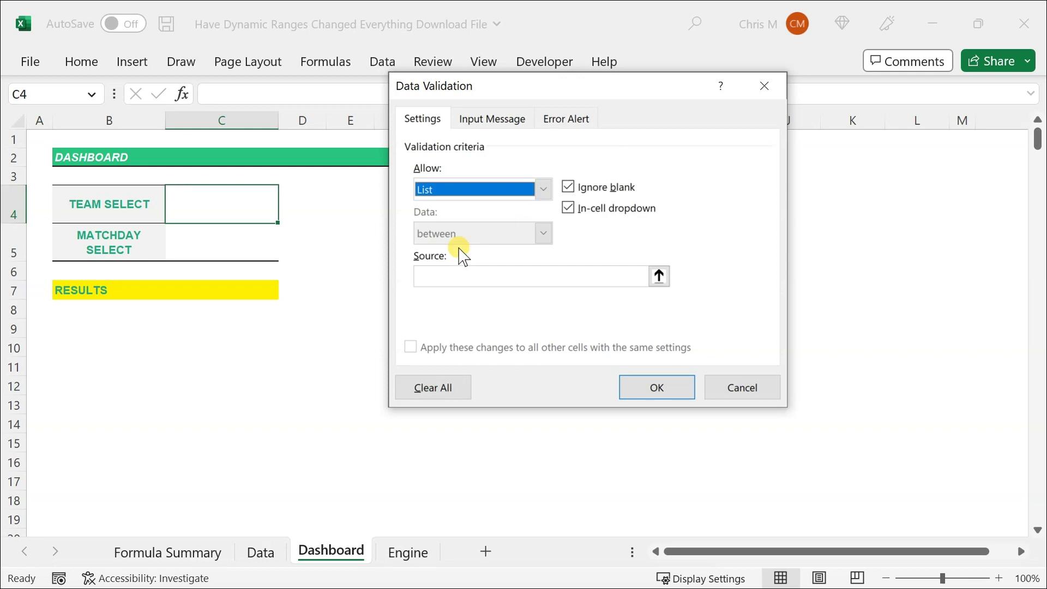
# Step: Set the validation list's source to the spilled range =Engine!$B$4# and apply the validation
pyautogui.click(660, 277)
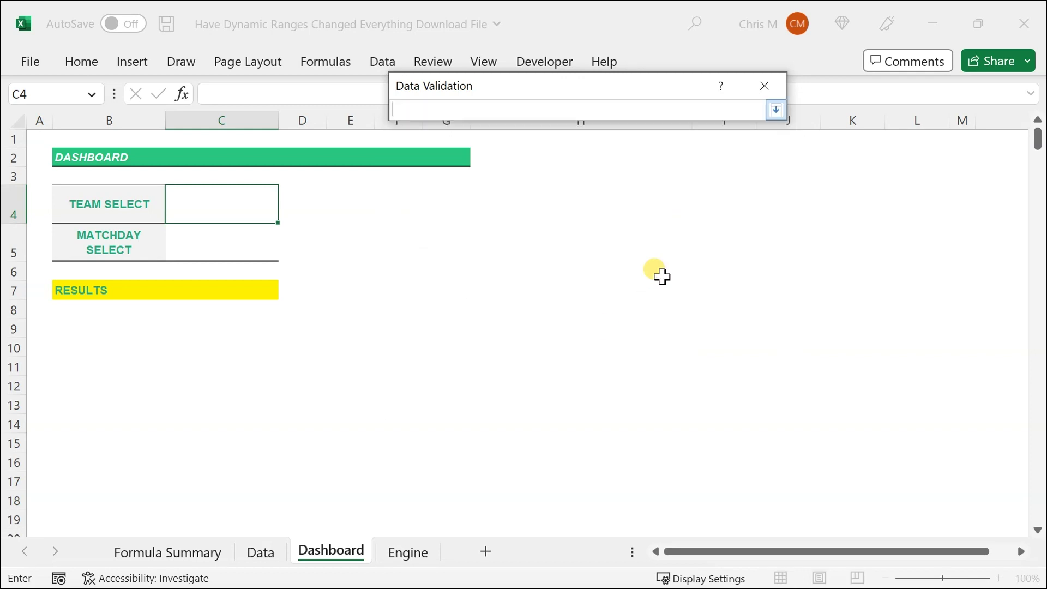
pyautogui.click(417, 553)
pyautogui.click(133, 189)
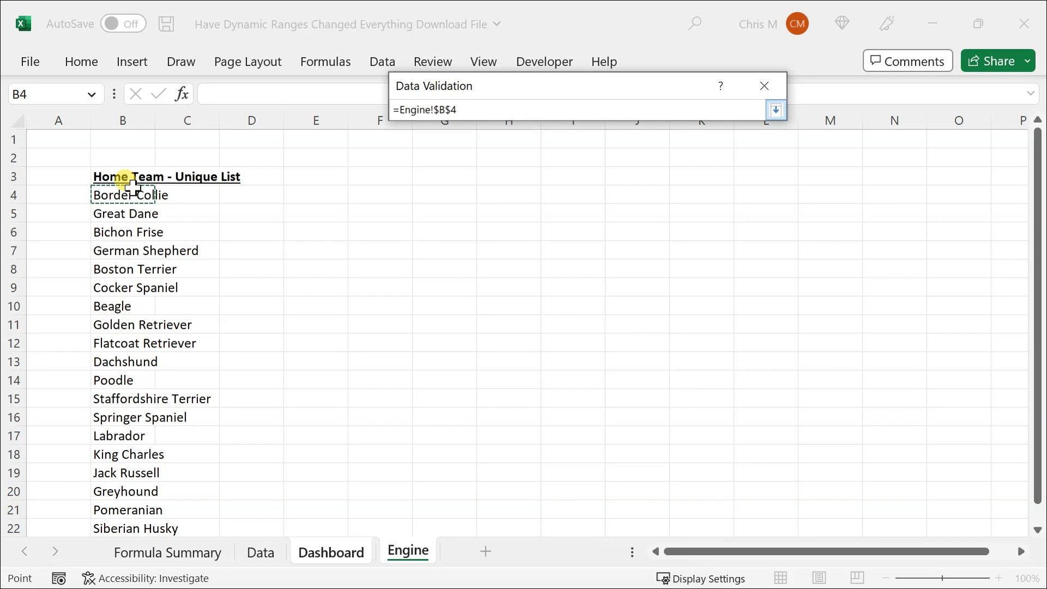
pyautogui.write('#')
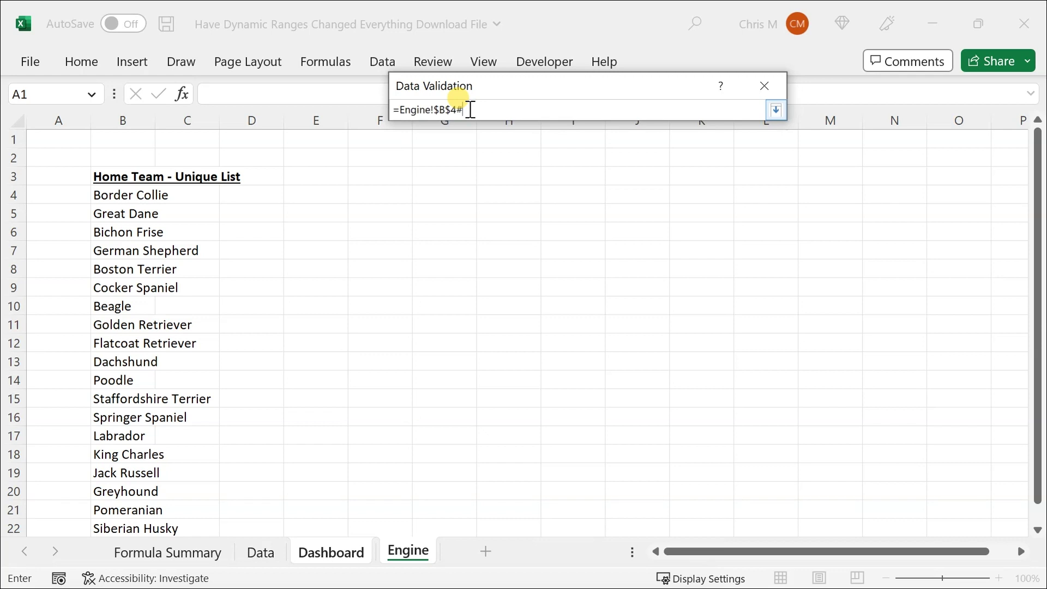
pyautogui.press('Return')
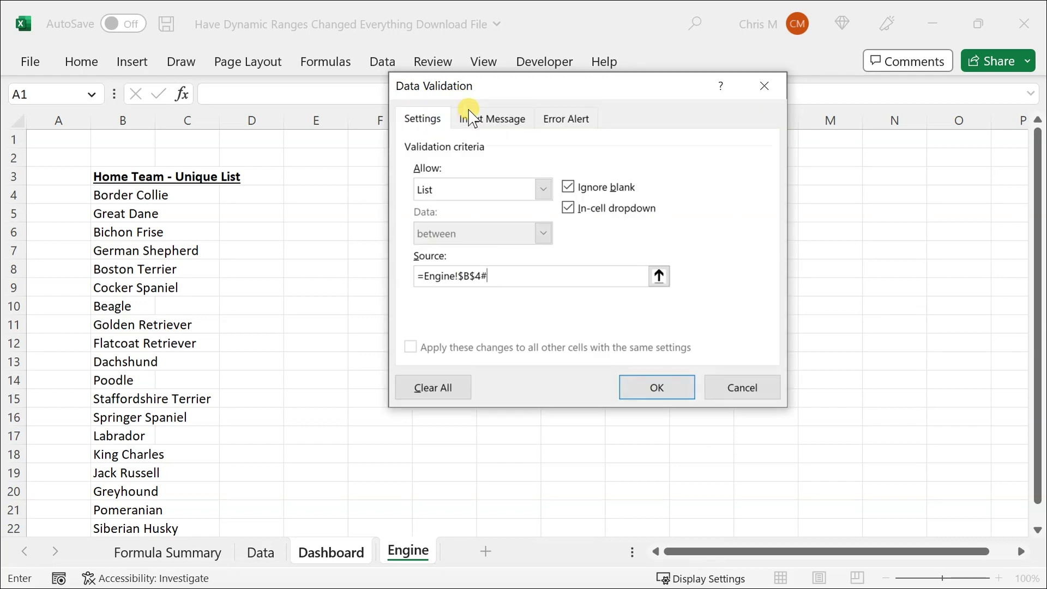
pyautogui.click(641, 388)
# Step: Choose Poodle from the new Team Select dropdown in cell C4
pyautogui.click(288, 213)
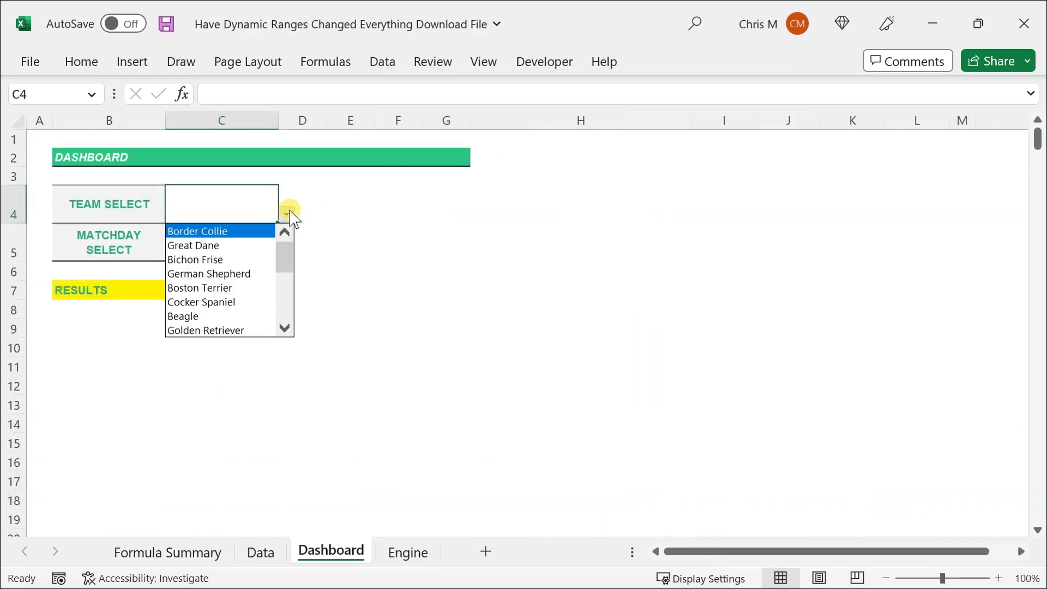
pyautogui.moveTo(282, 260); pyautogui.dragTo(280, 284)
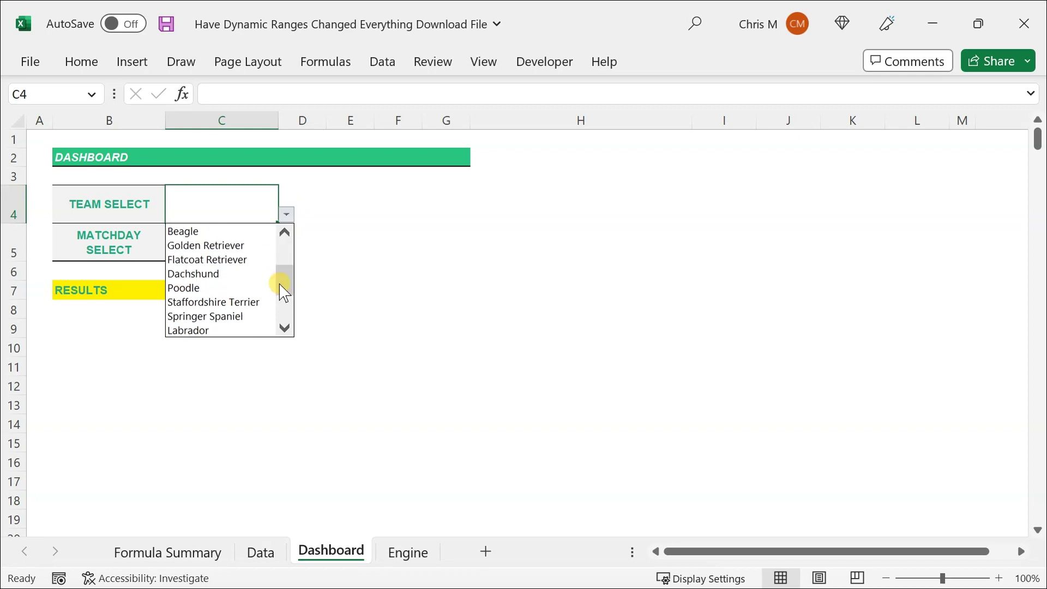
pyautogui.click(218, 289)
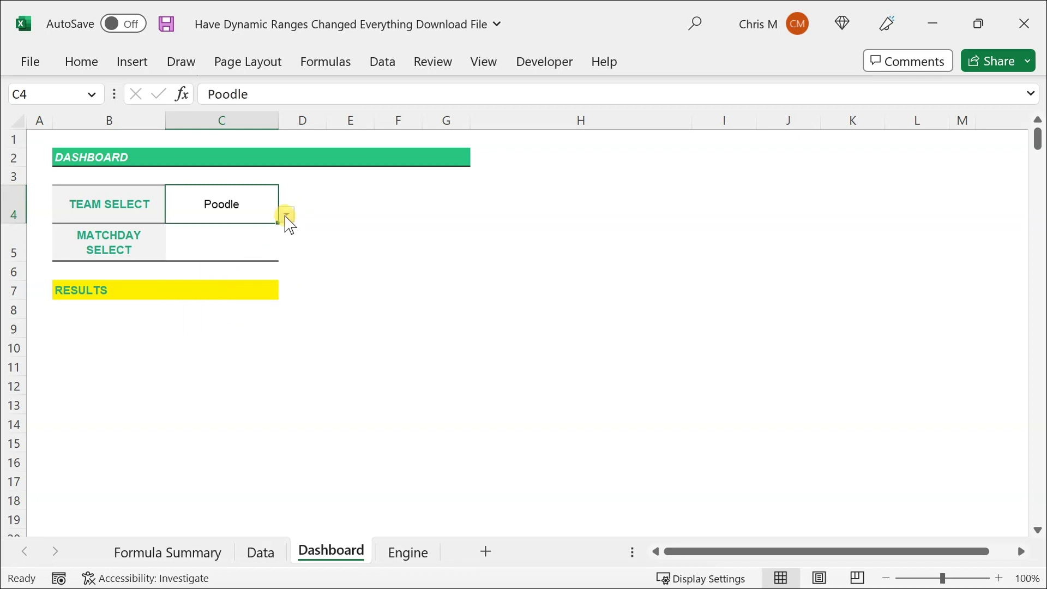
# Step: Change Team Select to Newfoundland, the dropdown's last entry, and check the end of the unique list on the Engine sheet
pyautogui.click(286, 215)
pyautogui.moveTo(279, 289); pyautogui.dragTo(276, 332)
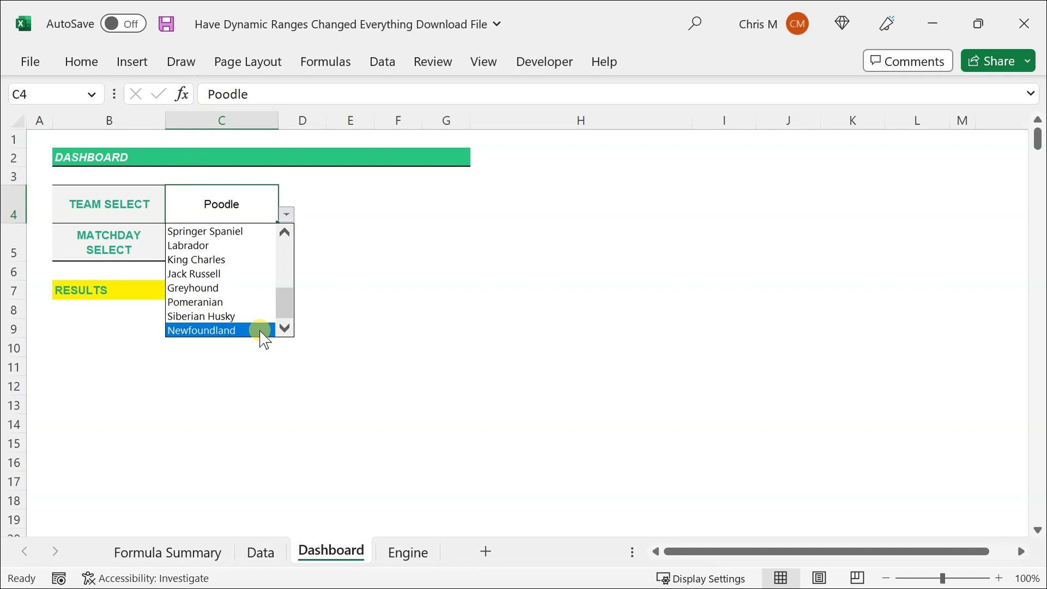
pyautogui.click(255, 330)
pyautogui.click(410, 552)
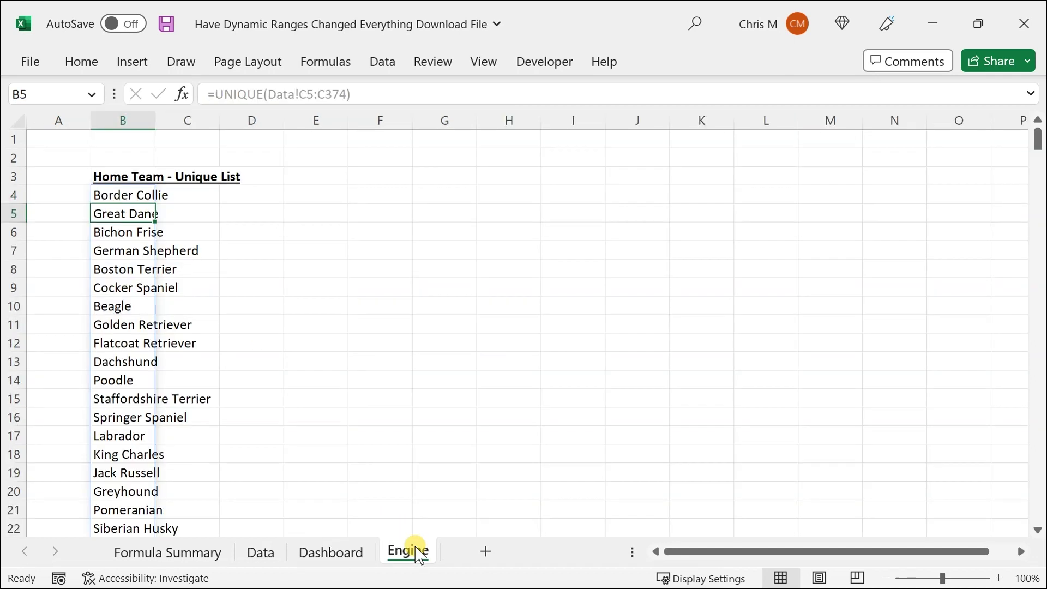
pyautogui.scroll(-2, 314, 449)
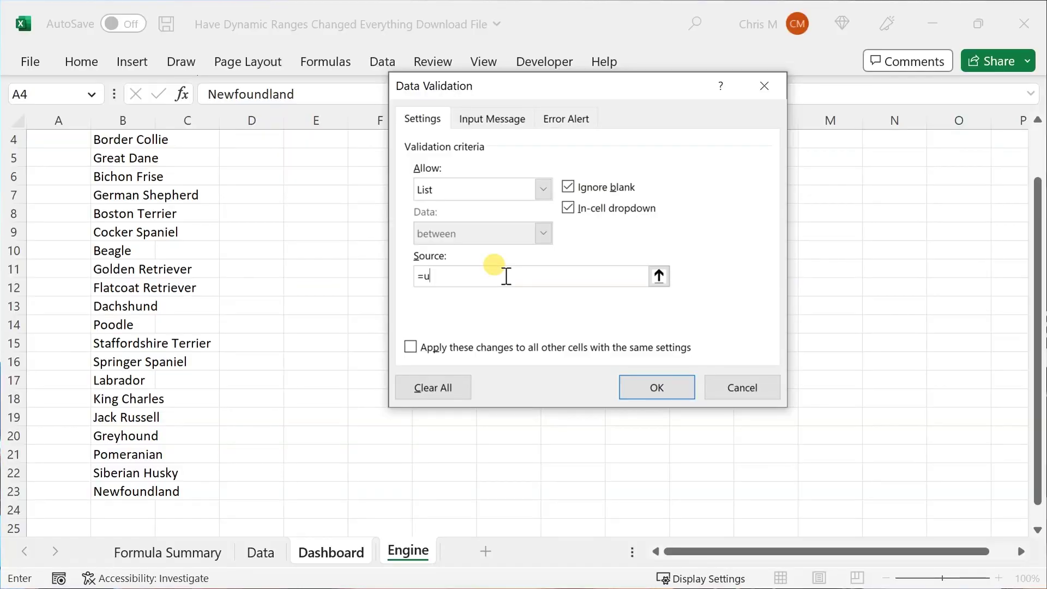
# Step: Try to use UNIQUE on Data!$C$5:$C$374 directly as the source of the Team Select validation list
pyautogui.write('nique(')
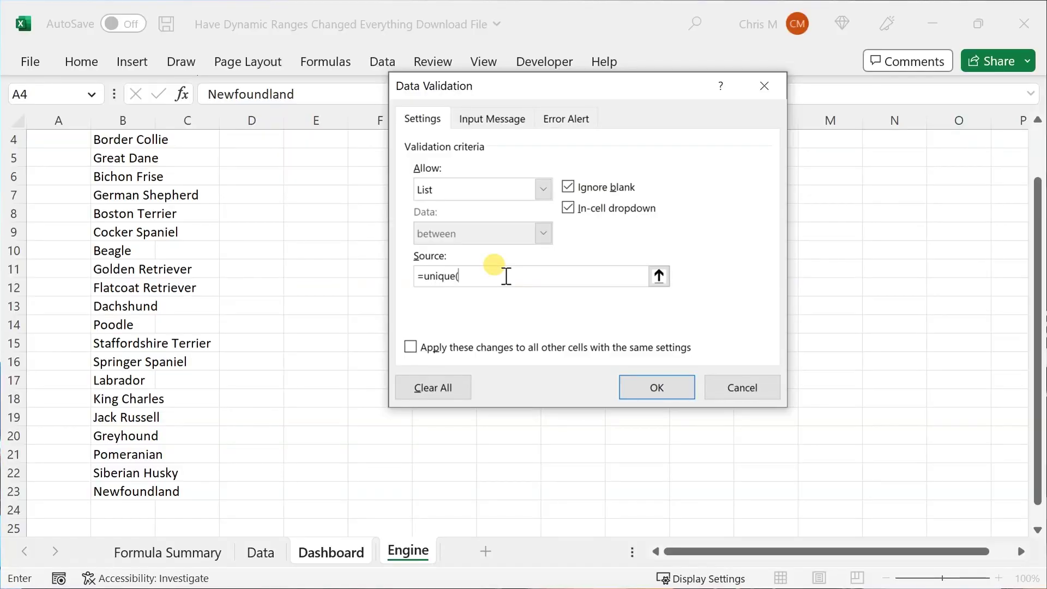
pyautogui.click(260, 556)
pyautogui.click(276, 217)
pyautogui.press('Left')
pyautogui.press('Down')
pyautogui.hotkey('ctrl', 'shift', 'Down')
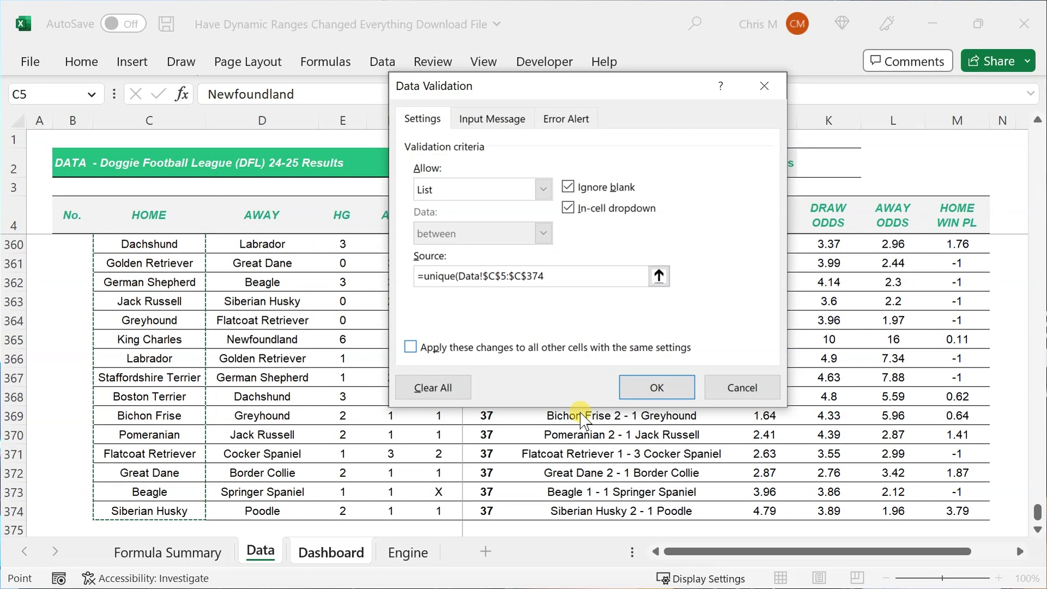
pyautogui.click(657, 388)
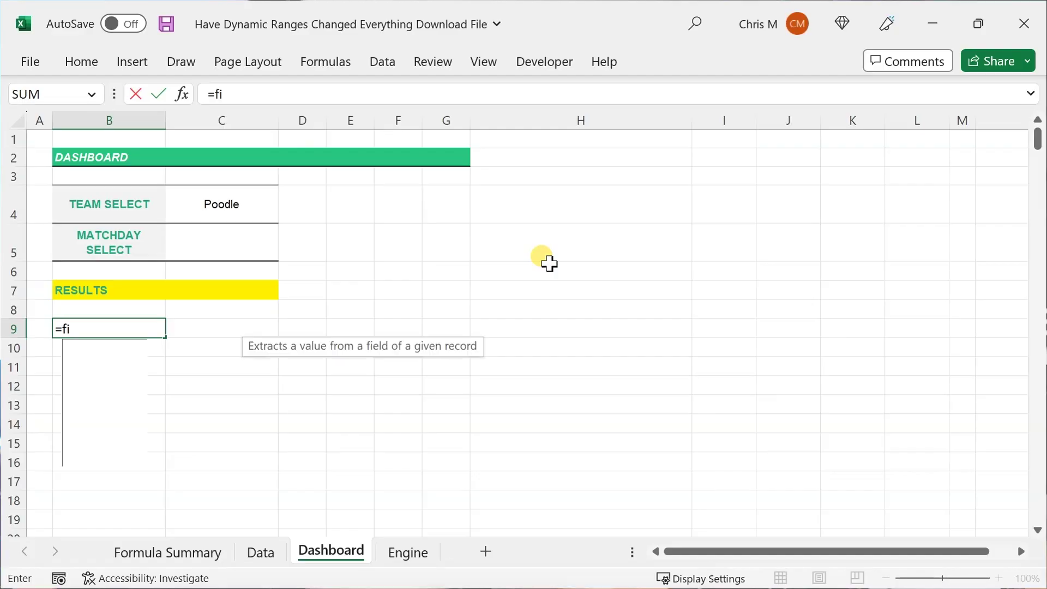
# Step: Enter =FILTER(Data!C5:M374,Data!C5:C374=Dashboard!C4) in Dashboard cell B9 to return the selected team's home games
pyautogui.click(253, 555)
pyautogui.press('Down')
pyautogui.hotkey('ctrl', 'shift', 'Right')
pyautogui.hotkey('ctrl', 'shift', 'Down')
pyautogui.write(',Data!C5')
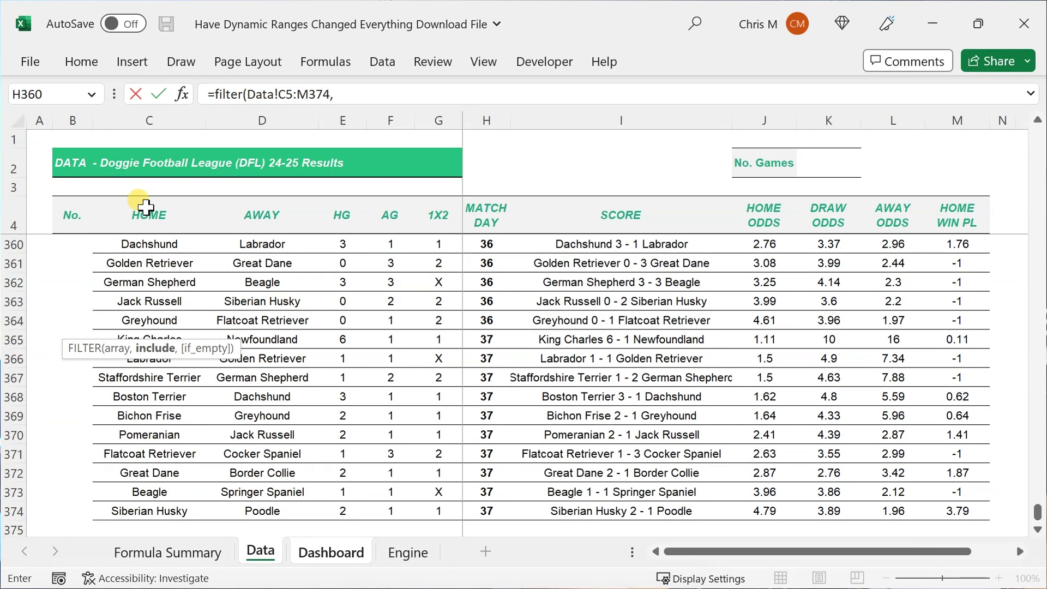
pyautogui.hotkey('ctrl', 'Home')
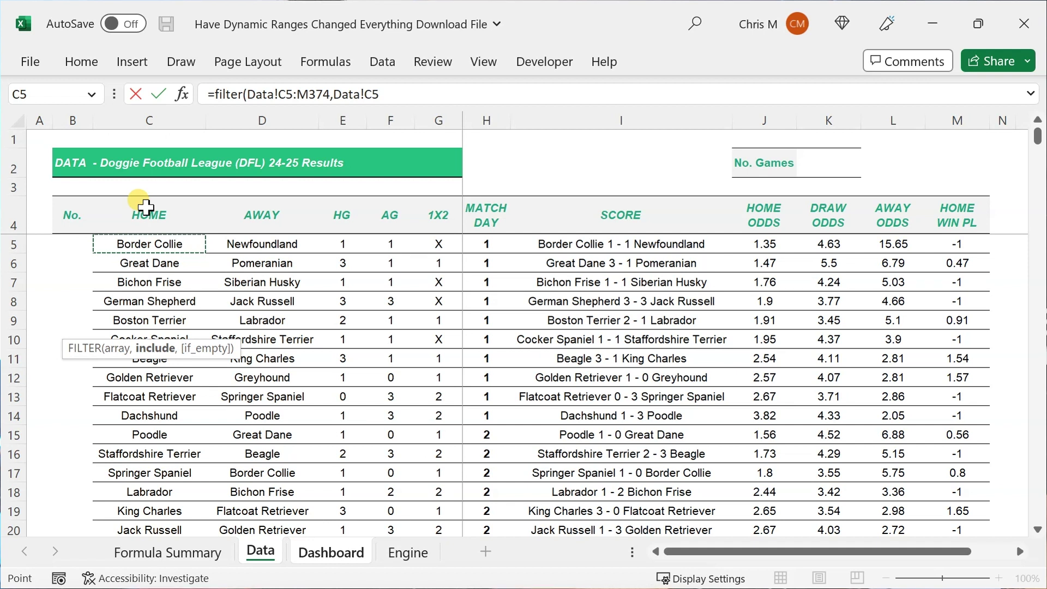
pyautogui.hotkey('ctrl', 'shift', 'Down')
pyautogui.click(328, 552)
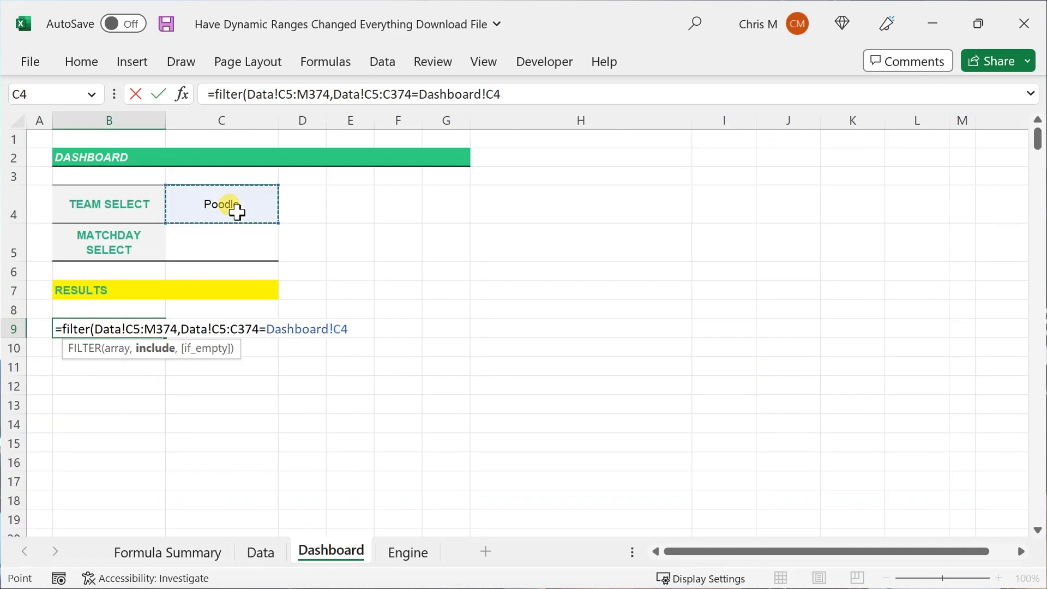
pyautogui.press('Return')
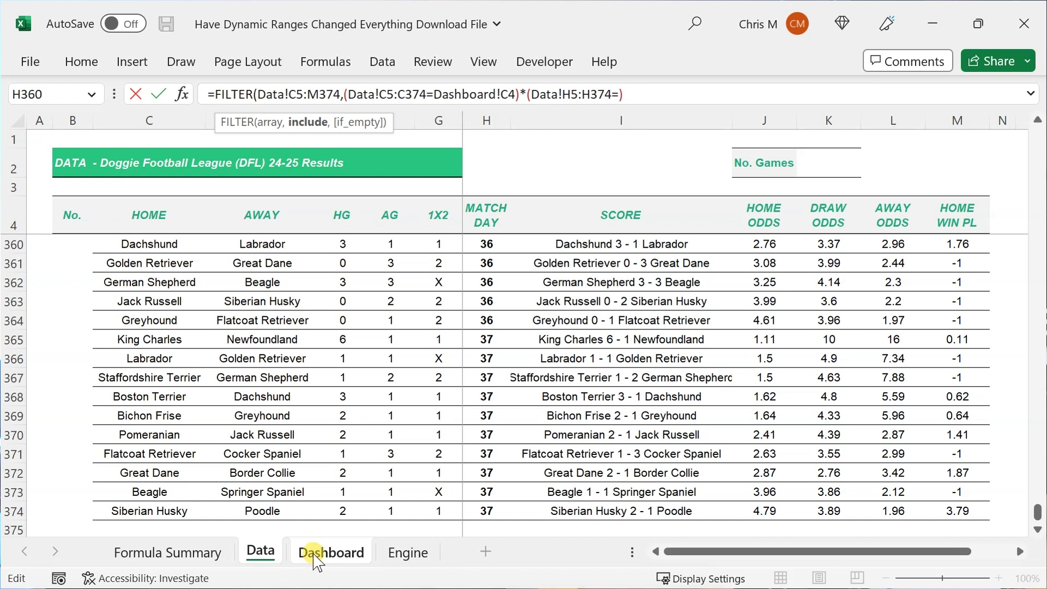
# Step: Extend the B9 FILTER formula with the matchday condition so the include argument reads (Data!C5:C374=Dashboard!C4)*(Data!H5:H374=Dashboard!C5)
pyautogui.click(317, 562)
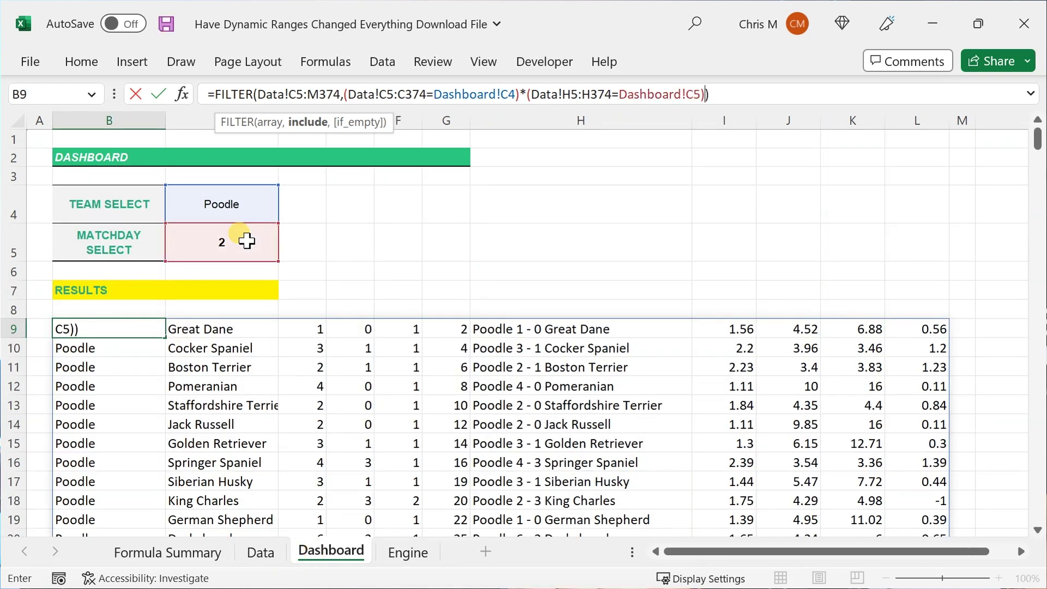
pyautogui.press('Return')
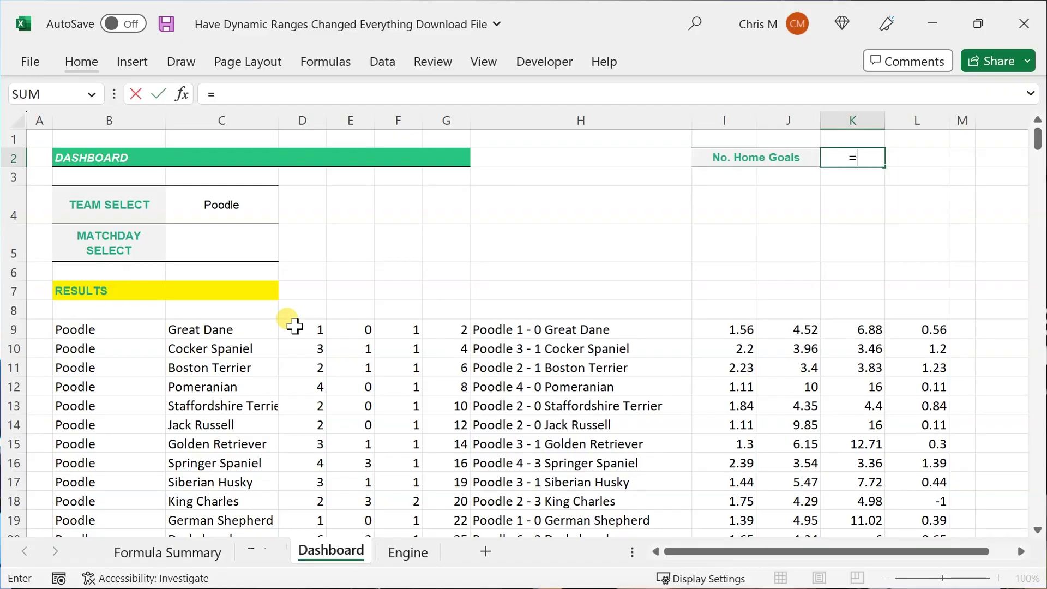
# Step: Try to total the home goals in Dashboard cell K2 with =SUM(D9#)
pyautogui.write('sum(')
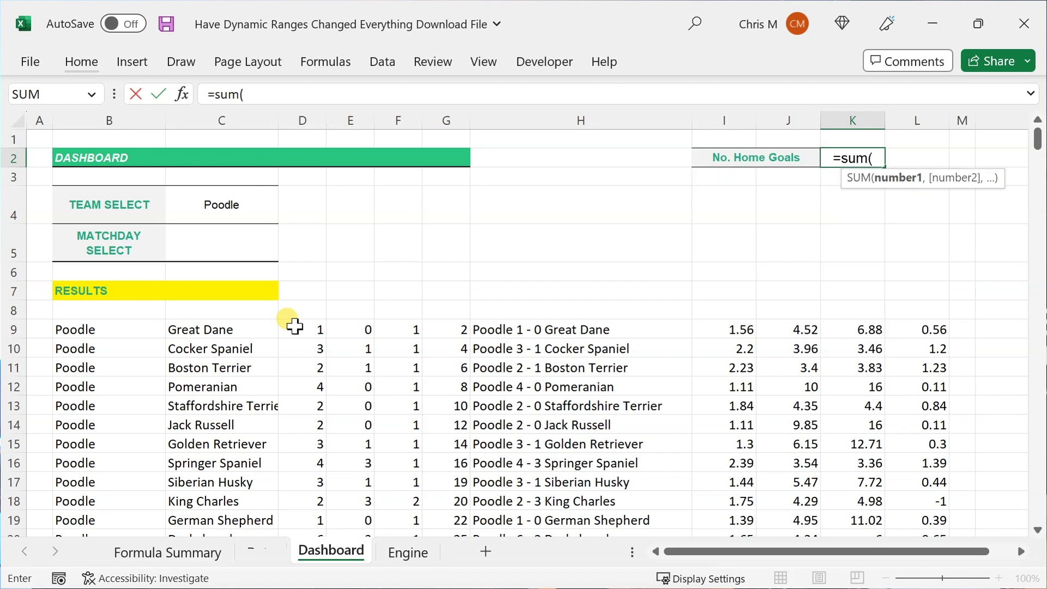
pyautogui.write('D9#')
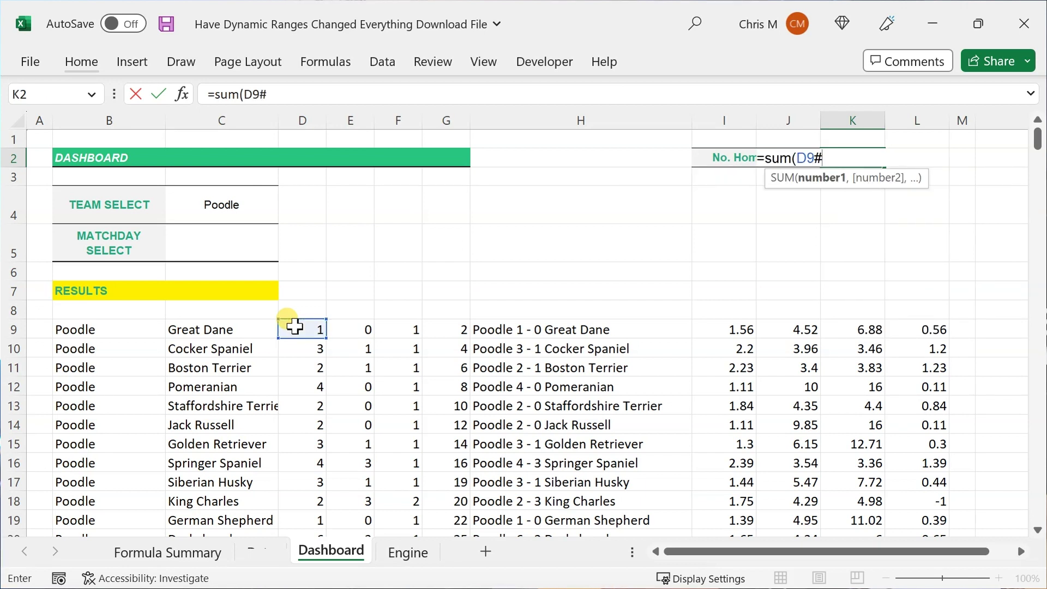
pyautogui.write(')')
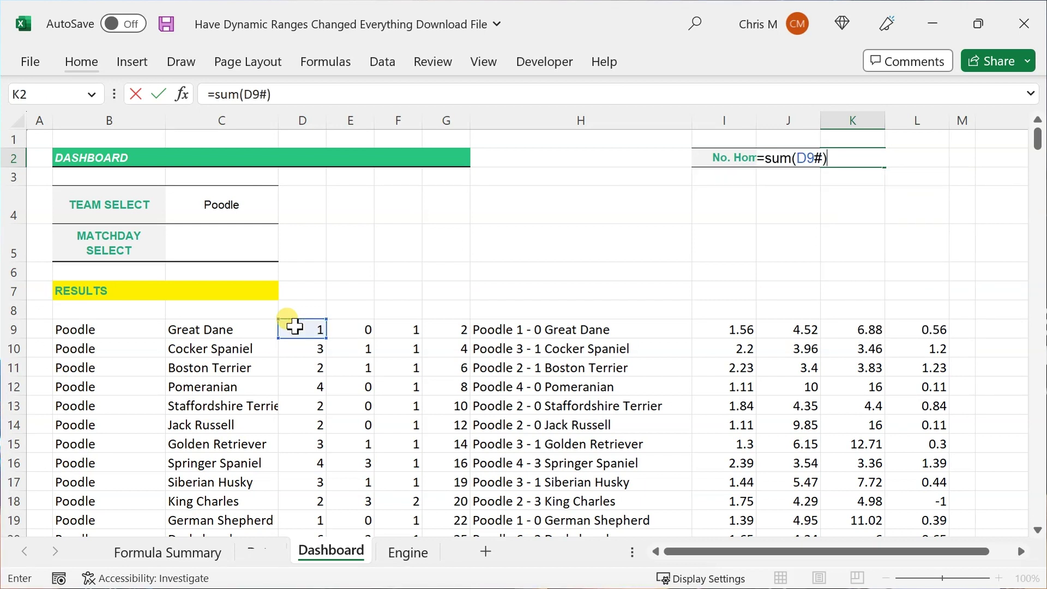
pyautogui.press('Return')
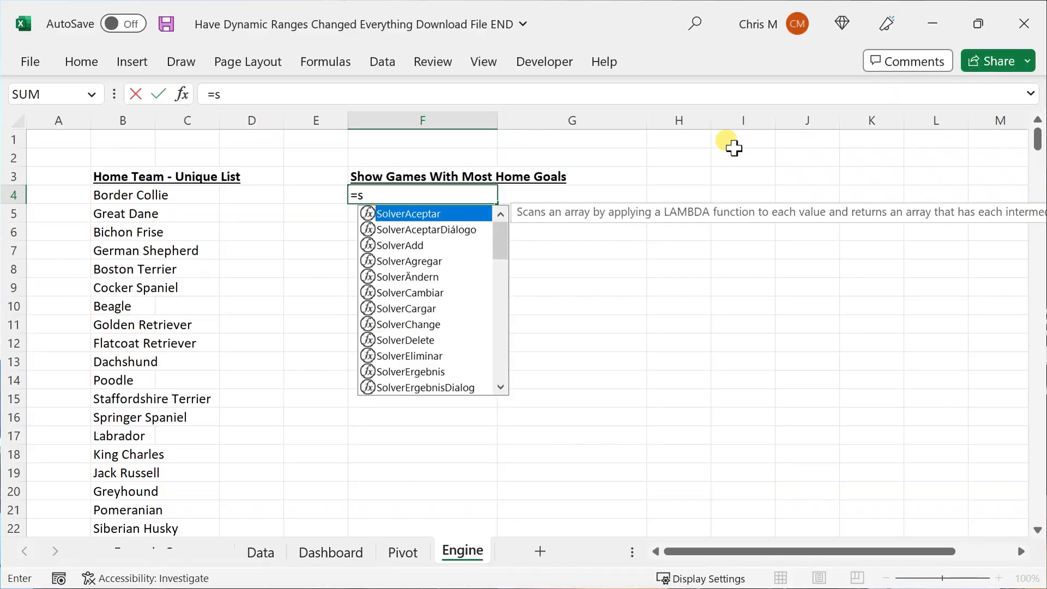
# Step: List the games with the most home goals in Engine cell F4 using =SORT(Data!C5:M374,3,-1)
pyautogui.write('ort(')
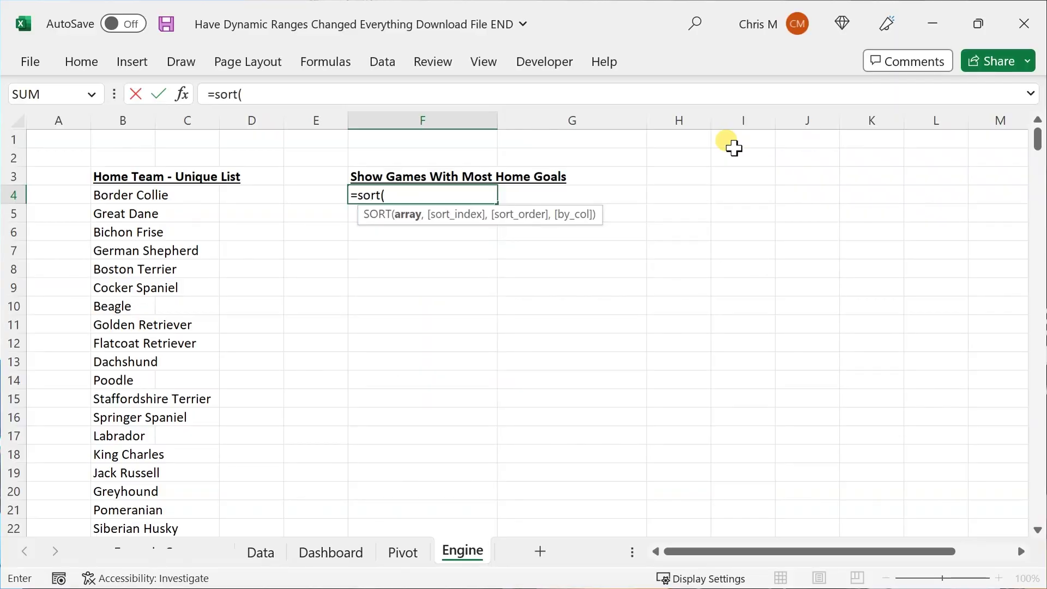
pyautogui.click(261, 552)
pyautogui.press('Down')
pyautogui.hotkey('ctrl', 'shift', 'End')
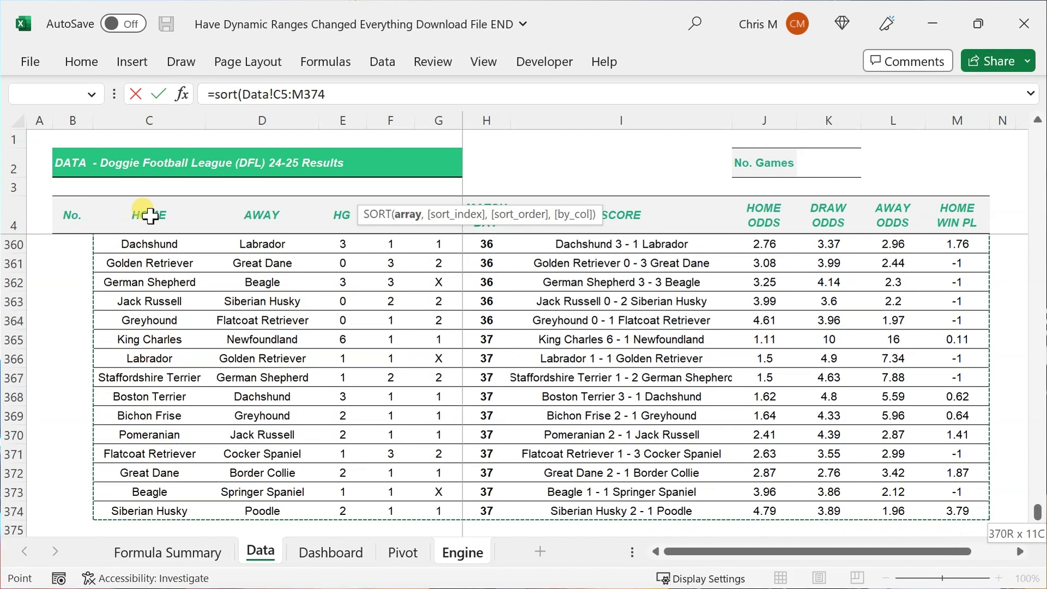
pyautogui.write(',3,-1')
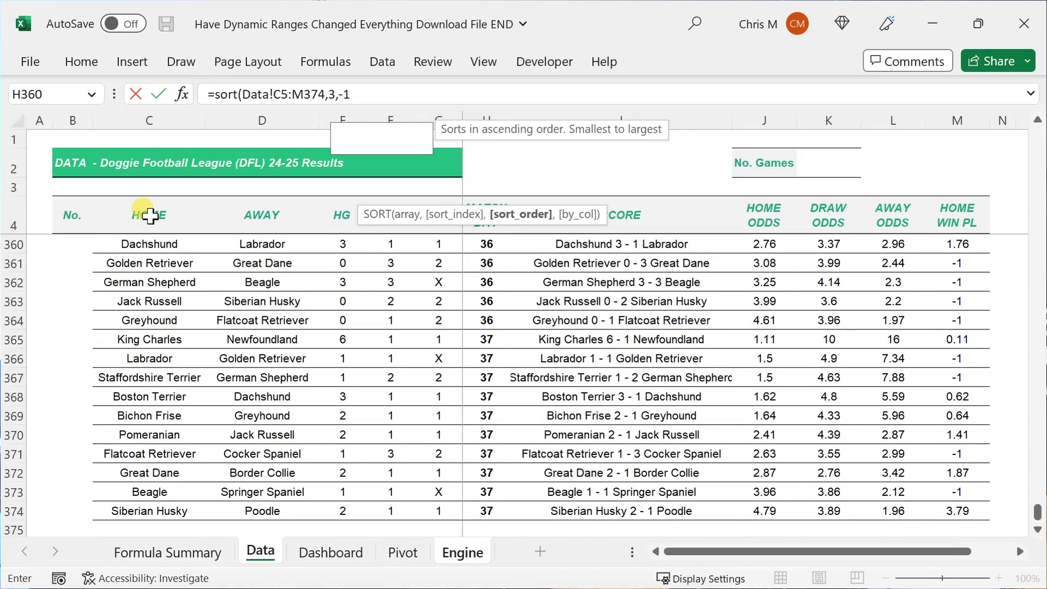
pyautogui.write(')')
pyautogui.press('Return')
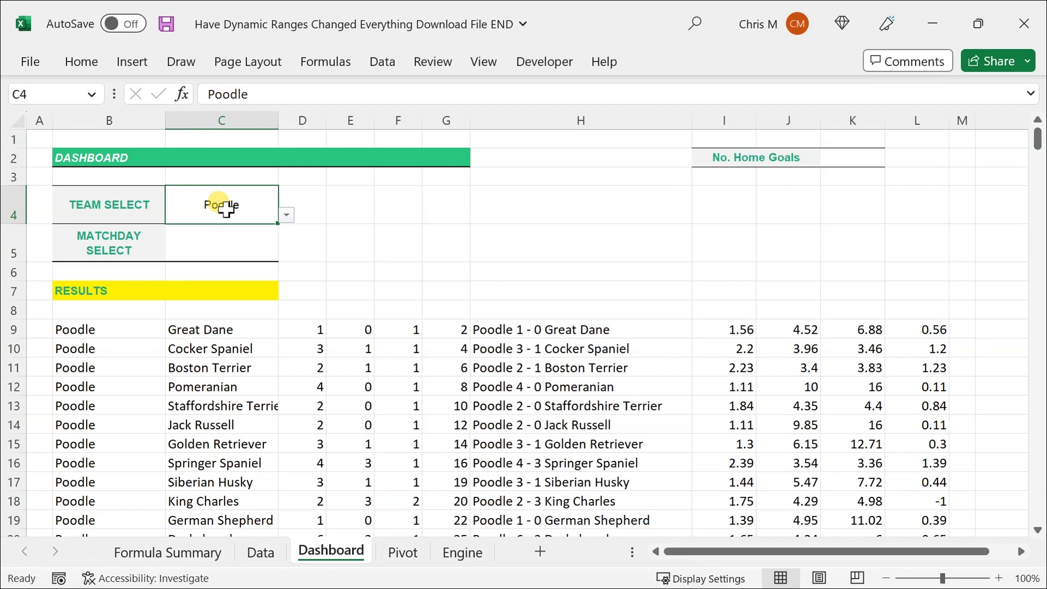
# Step: Review the order of the teams in the Team Select dropdown on the Dashboard sheet without changing the selection
pyautogui.click(286, 215)
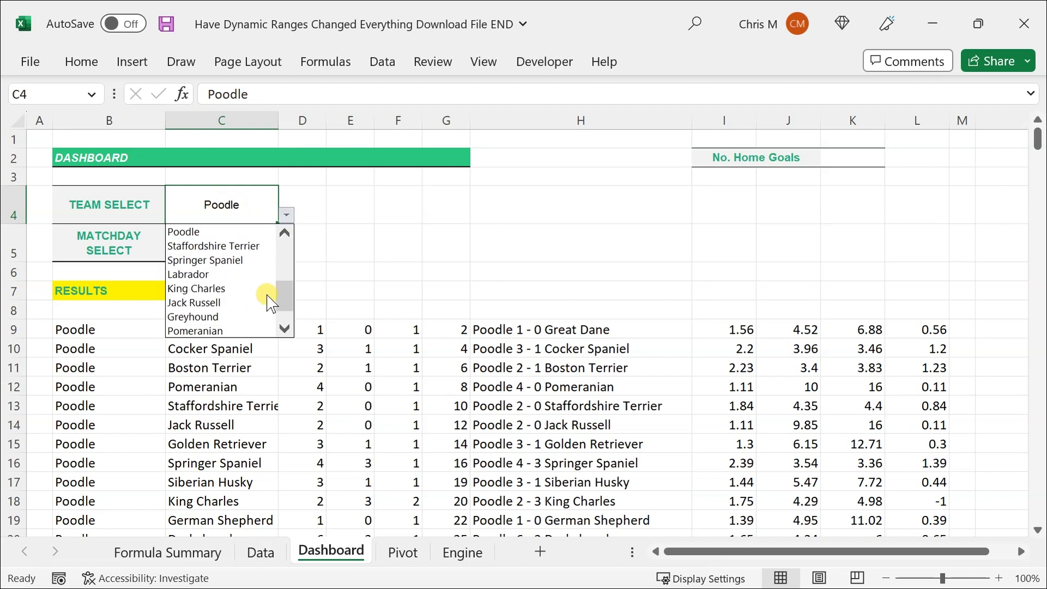
pyautogui.moveTo(287, 300); pyautogui.dragTo(287, 249)
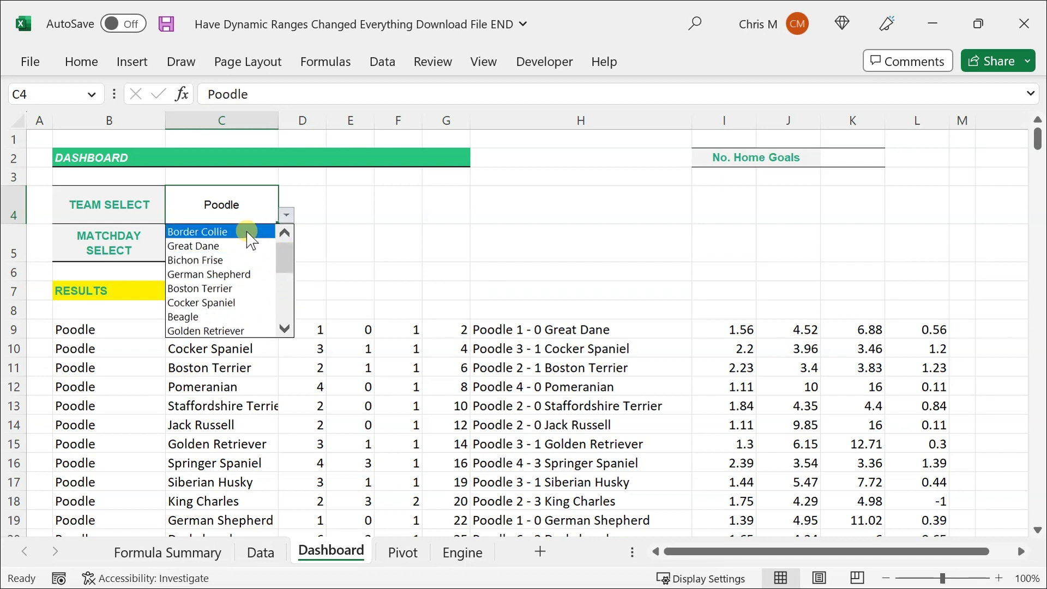
pyautogui.click(327, 220)
pyautogui.click(325, 219)
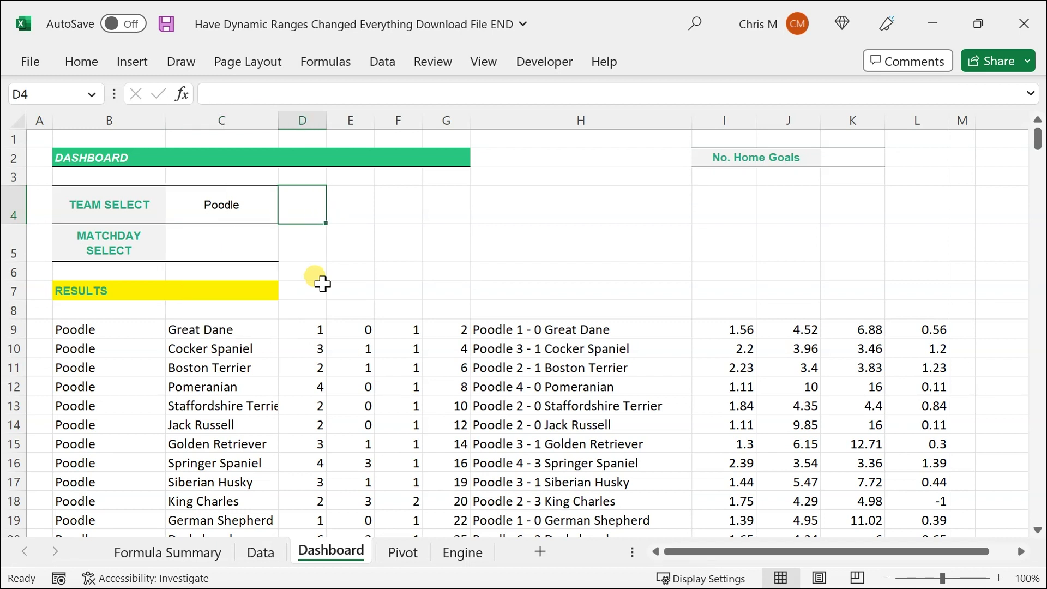
# Step: Wrap the unique team list formula in Engine cell B4 in SORT, giving =SORT(UNIQUE(Data!C5:C374))
pyautogui.click(464, 552)
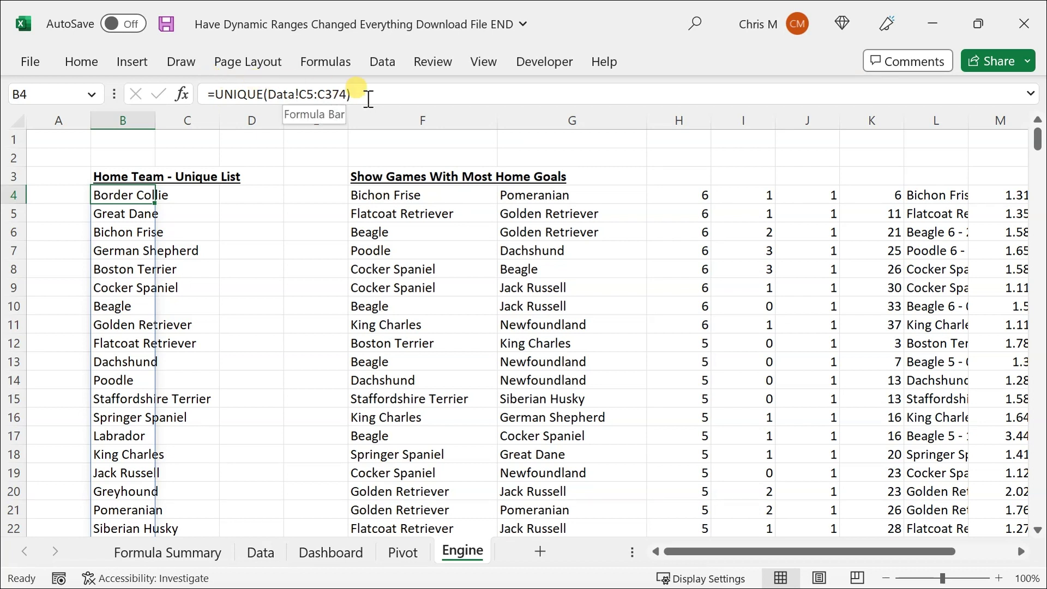
pyautogui.click(214, 93)
pyautogui.write('sort')
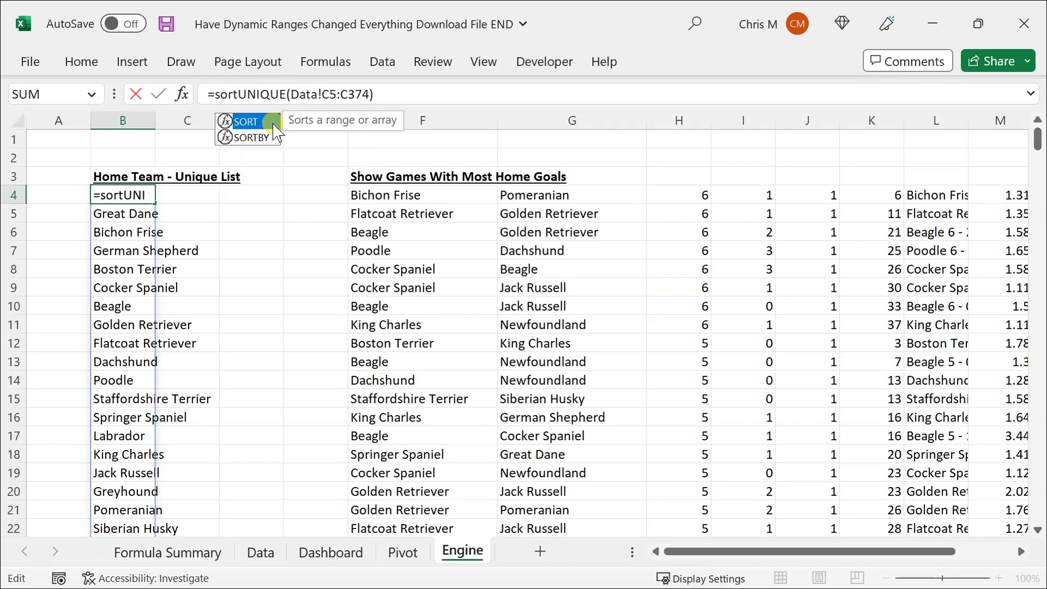
pyautogui.doubleClick(271, 122)
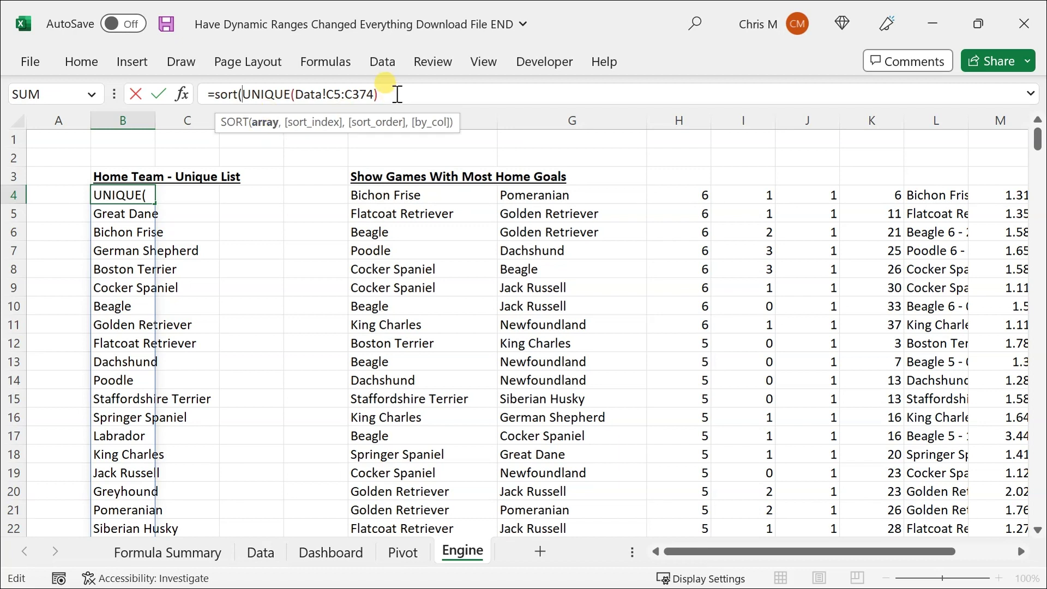
pyautogui.write(')')
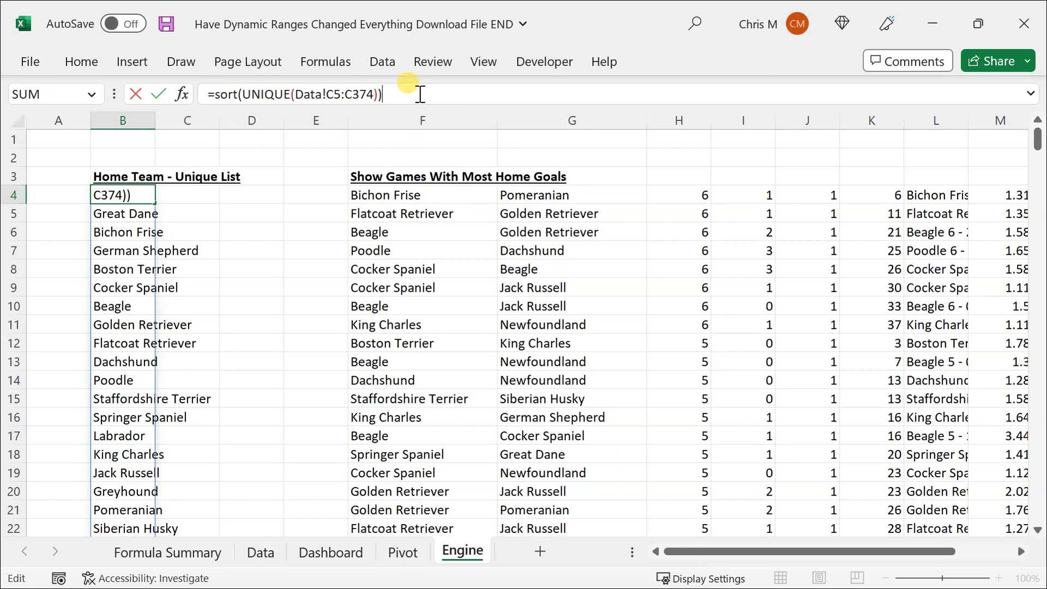
pyautogui.press('Return')
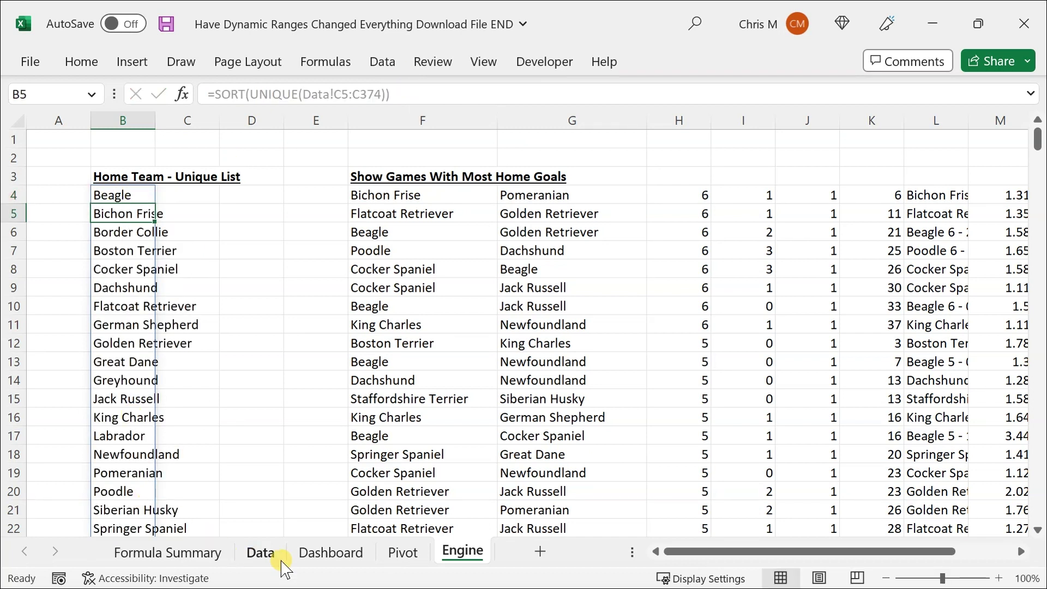
# Step: Check the order of the Team Select dropdown entries in Dashboard cell C4
pyautogui.click(315, 565)
pyautogui.click(235, 212)
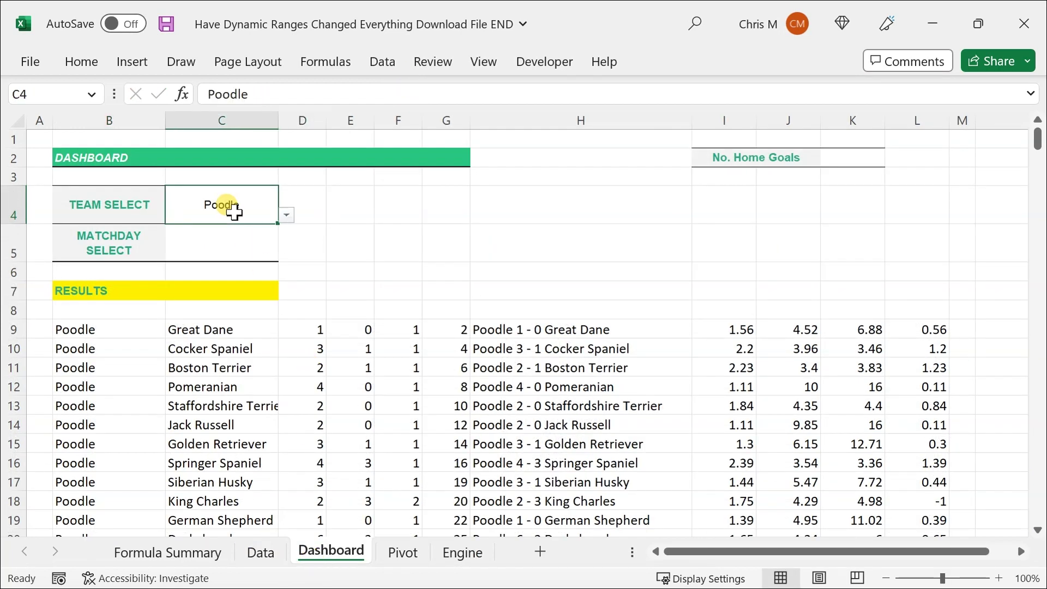
pyautogui.click(286, 215)
pyautogui.moveTo(289, 313); pyautogui.dragTo(286, 220)
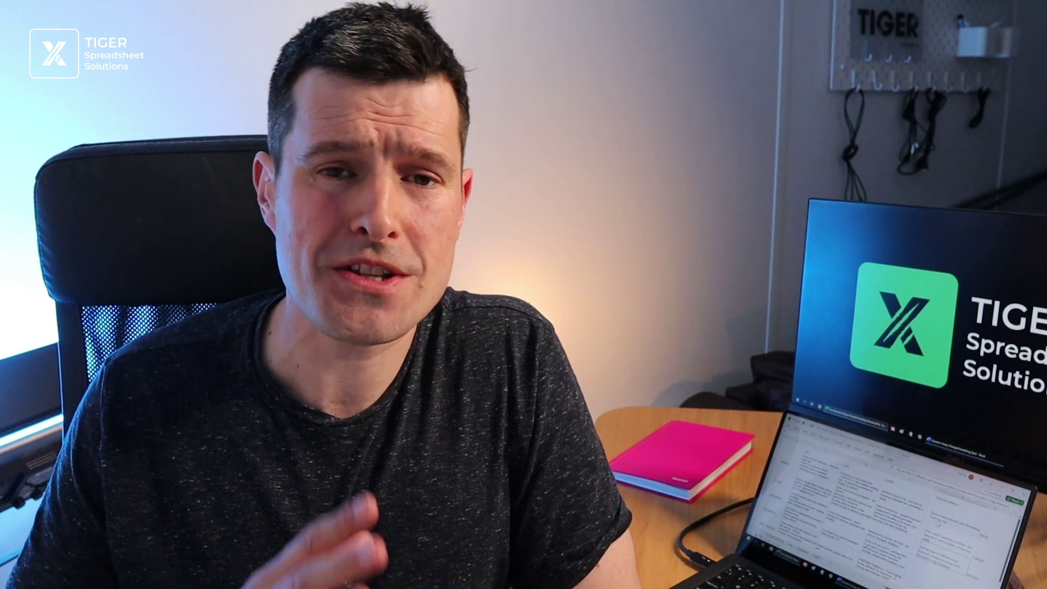
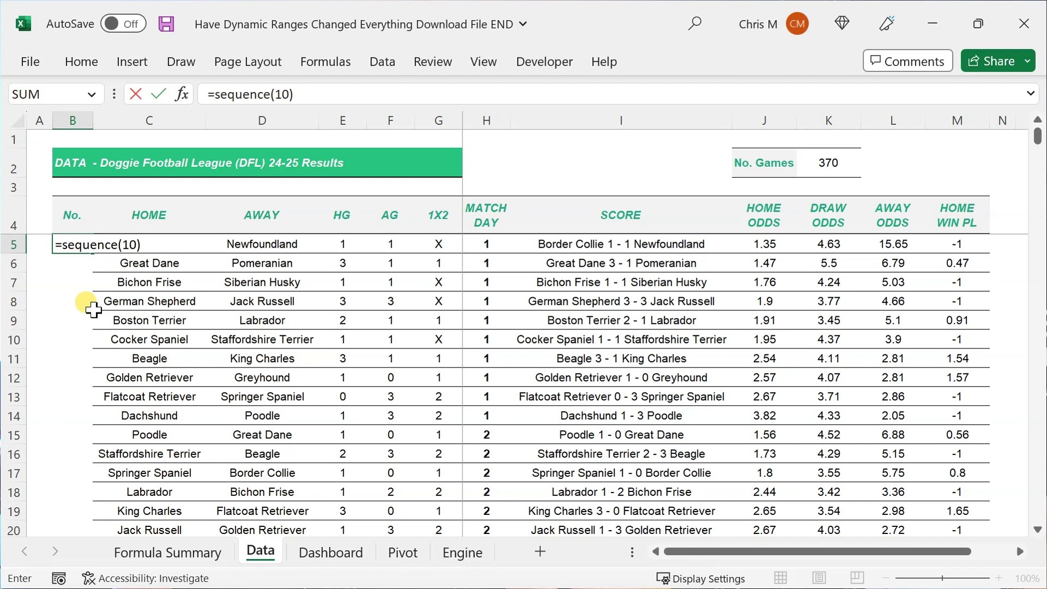
# Step: Number the first ten games in the Data sheet's No. column by entering =SEQUENCE(10) in cell B5
pyautogui.press('Return')
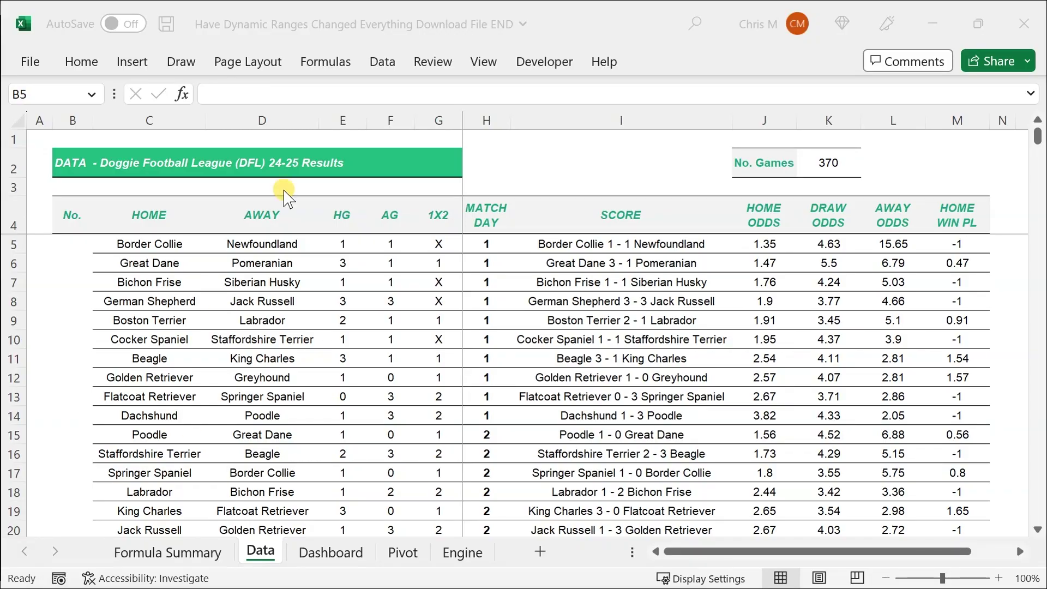
pyautogui.click(59, 246)
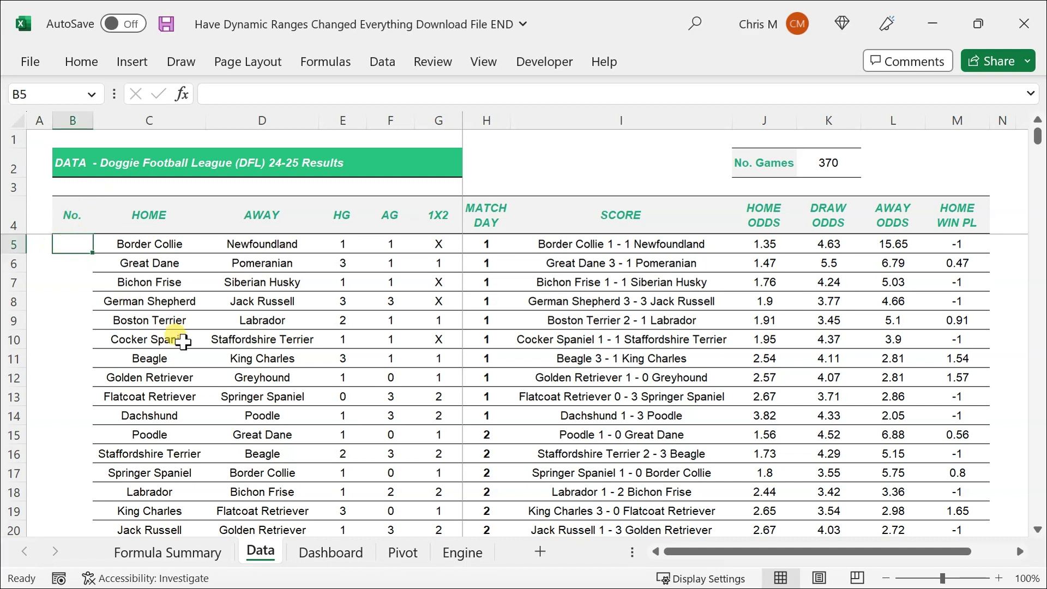
pyautogui.write('=')
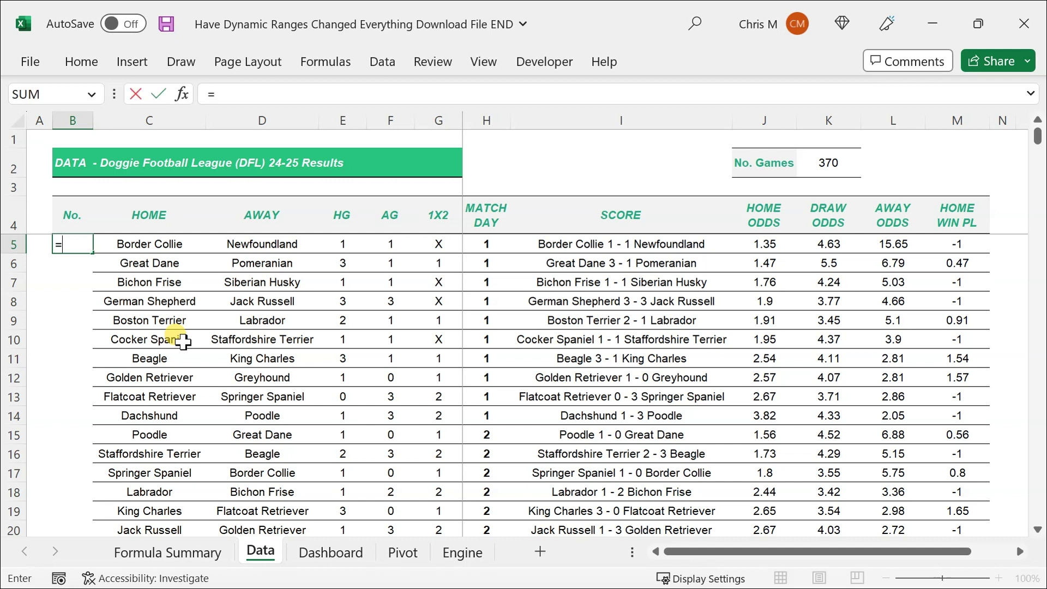
pyautogui.write('sequence')
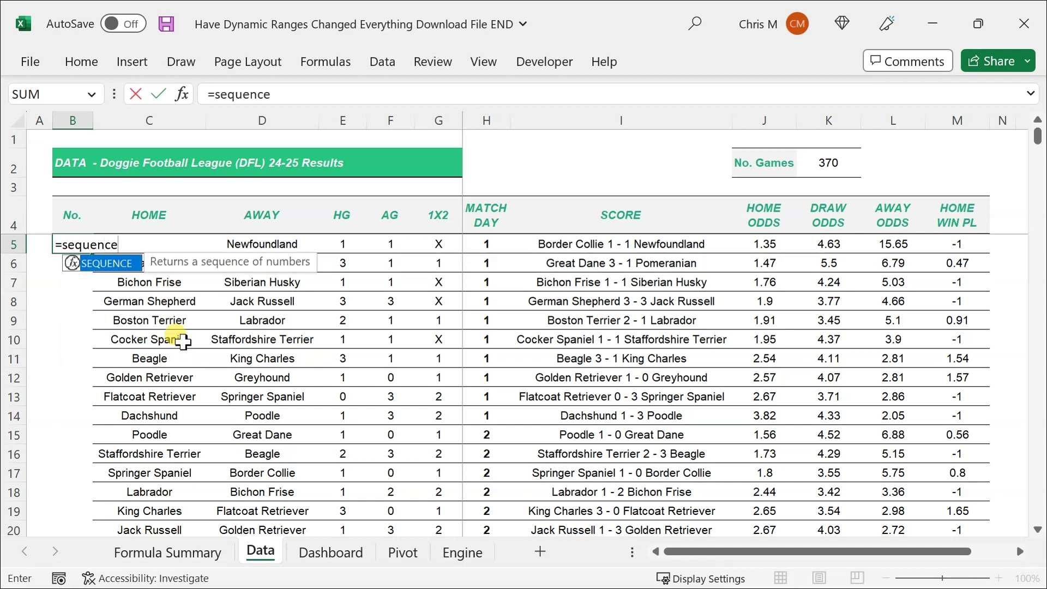
pyautogui.write('(')
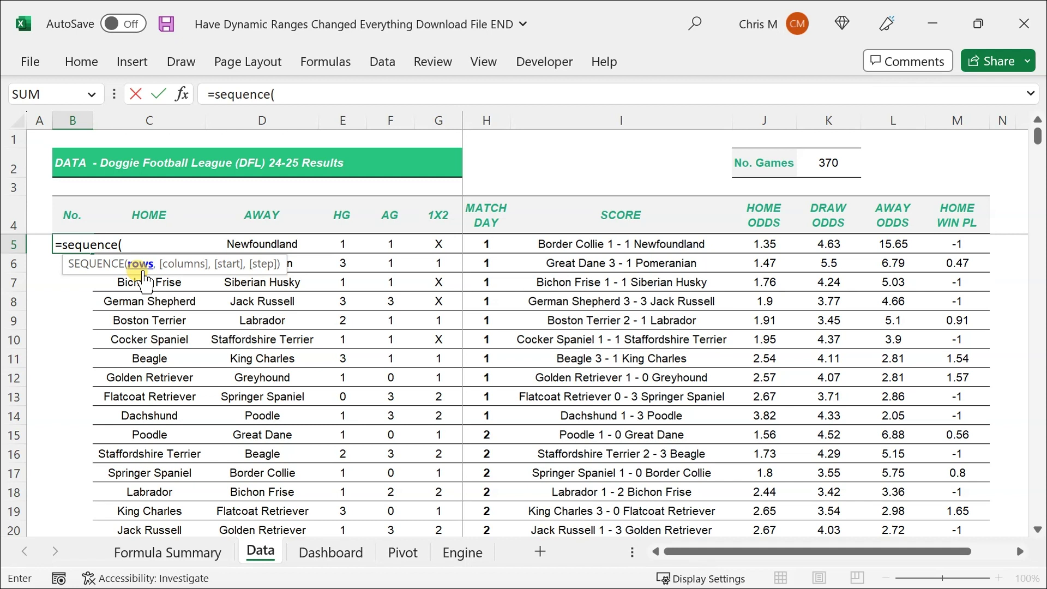
pyautogui.write(')')
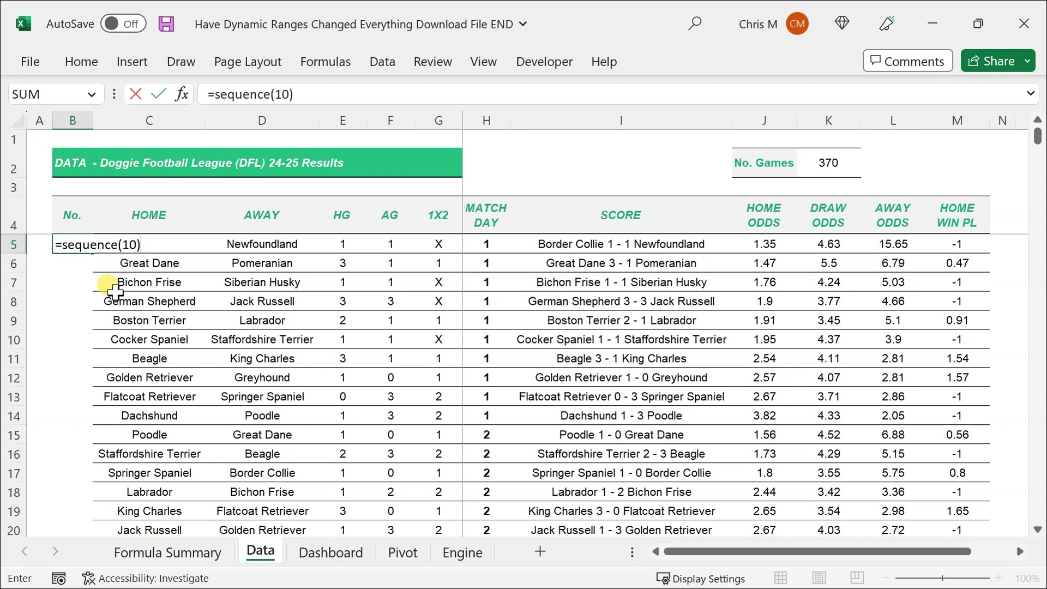
pyautogui.press('Return')
pyautogui.click(90, 307)
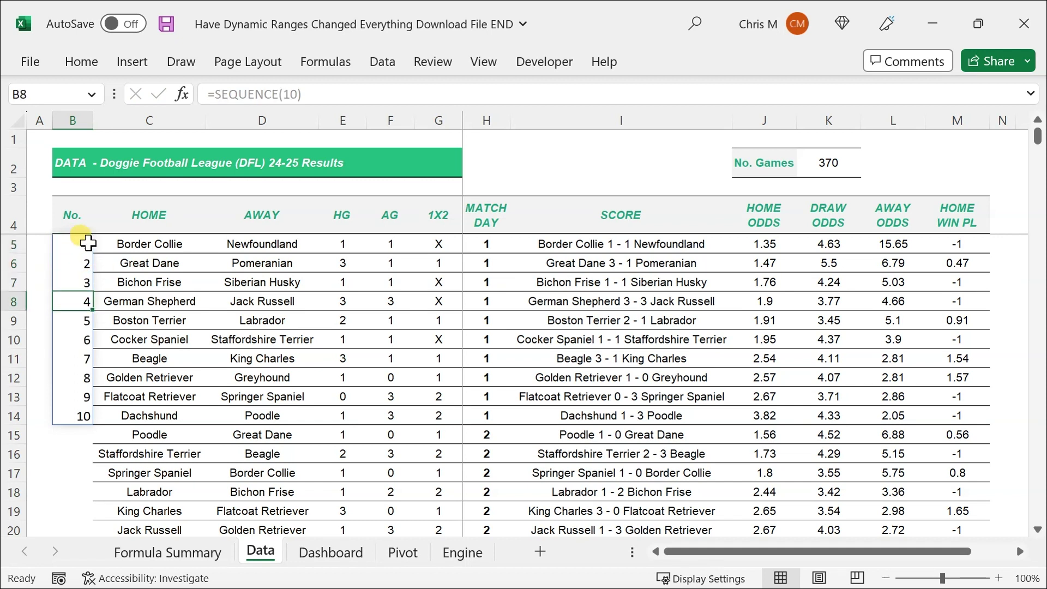
pyautogui.click(68, 242)
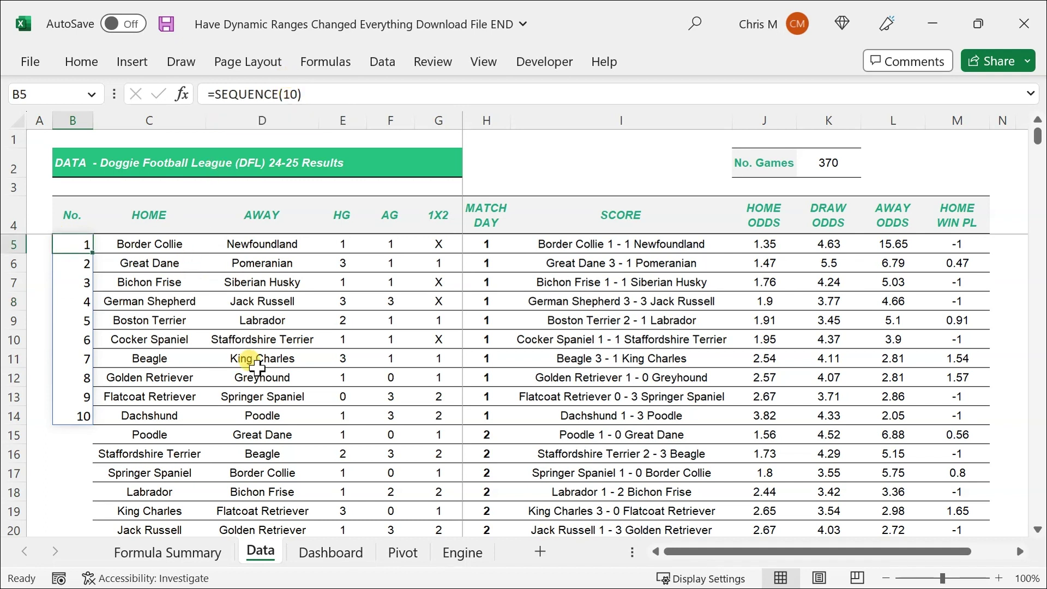
# Step: Replace the fixed row count in B5 with the No. Games cell, making the formula =SEQUENCE(K2)
pyautogui.click(840, 156)
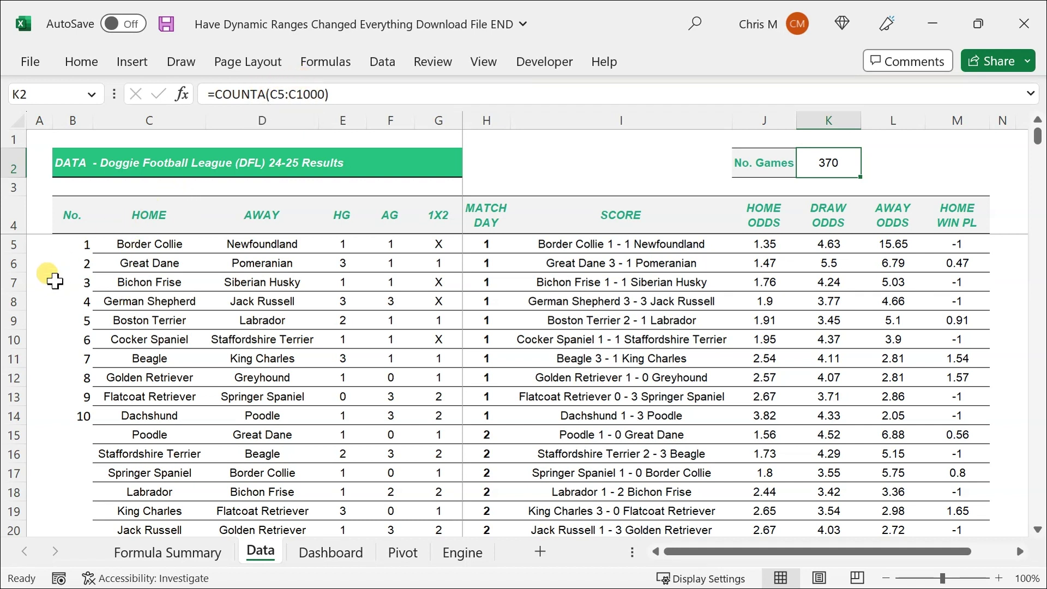
pyautogui.click(77, 246)
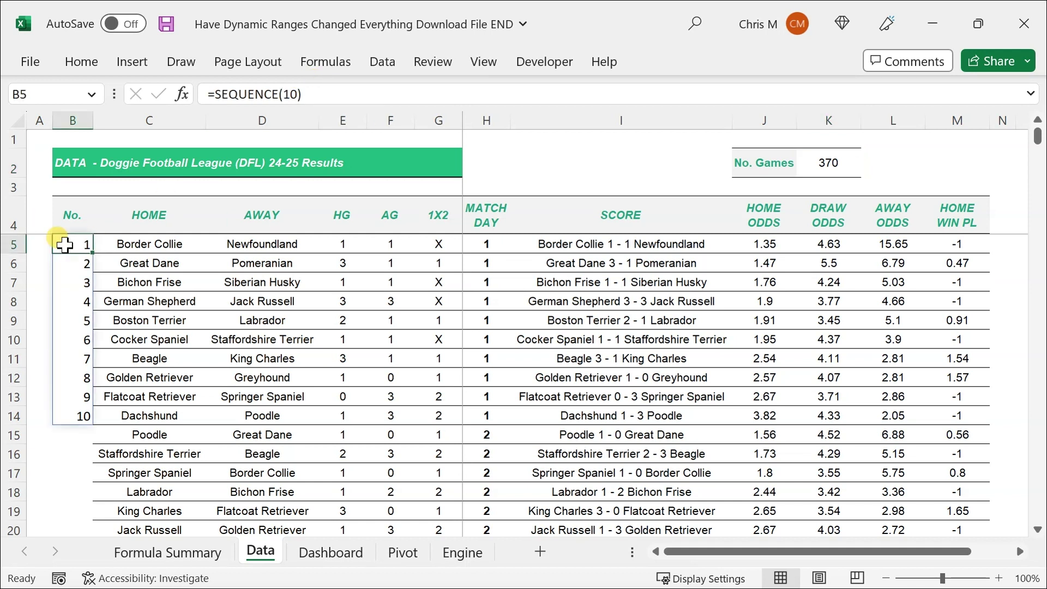
pyautogui.click(298, 94)
pyautogui.press('BackSpace')
pyautogui.press('BackSpace')
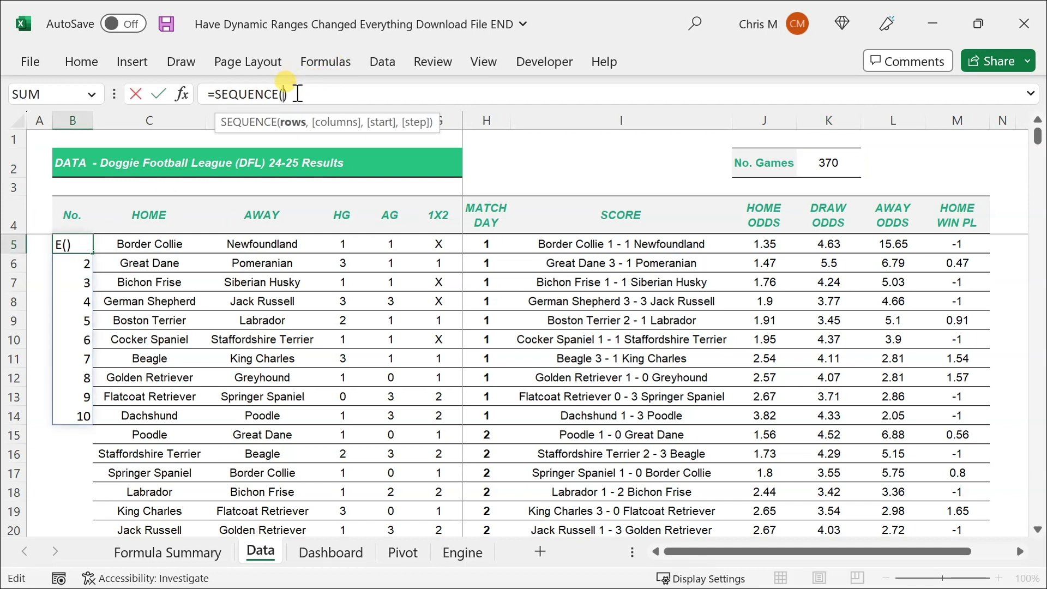
pyautogui.click(828, 162)
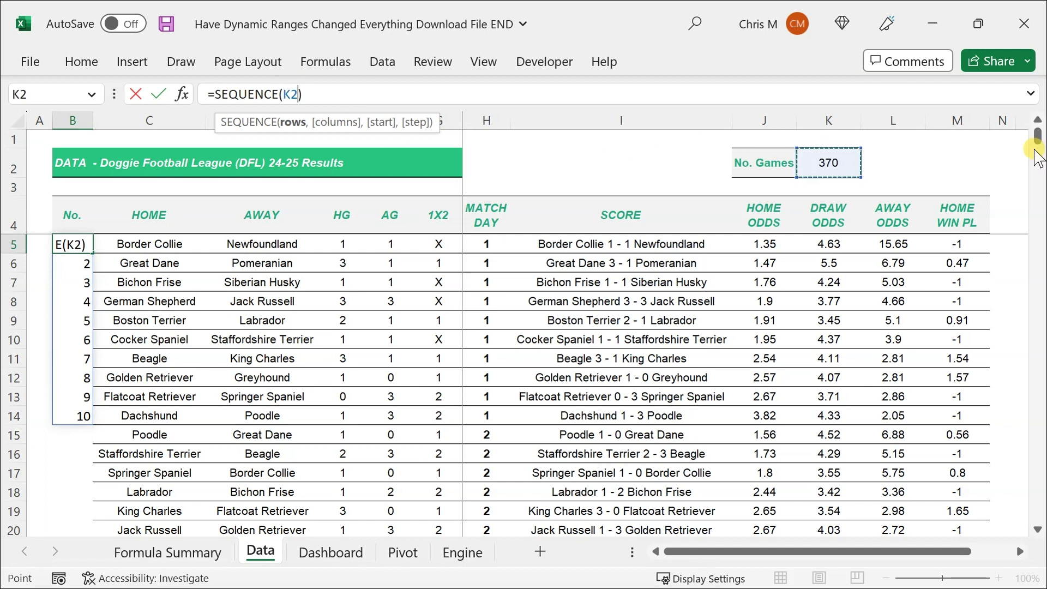
pyautogui.press('Return')
pyautogui.press('Up')
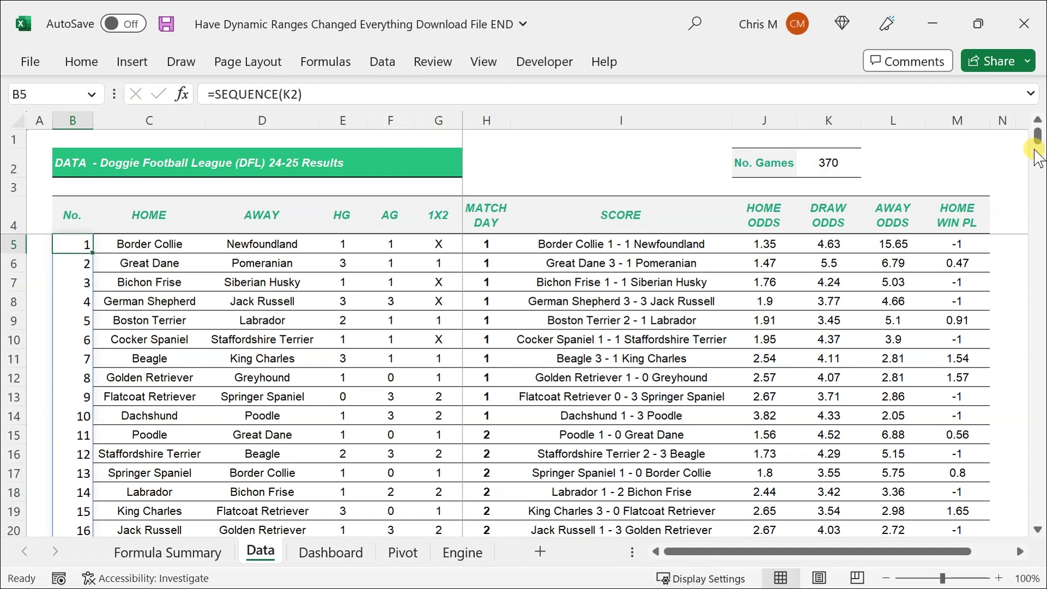
# Step: Check how far down the No. column the game numbering extends and return to its start
pyautogui.hotkey('ctrl', 'Down')
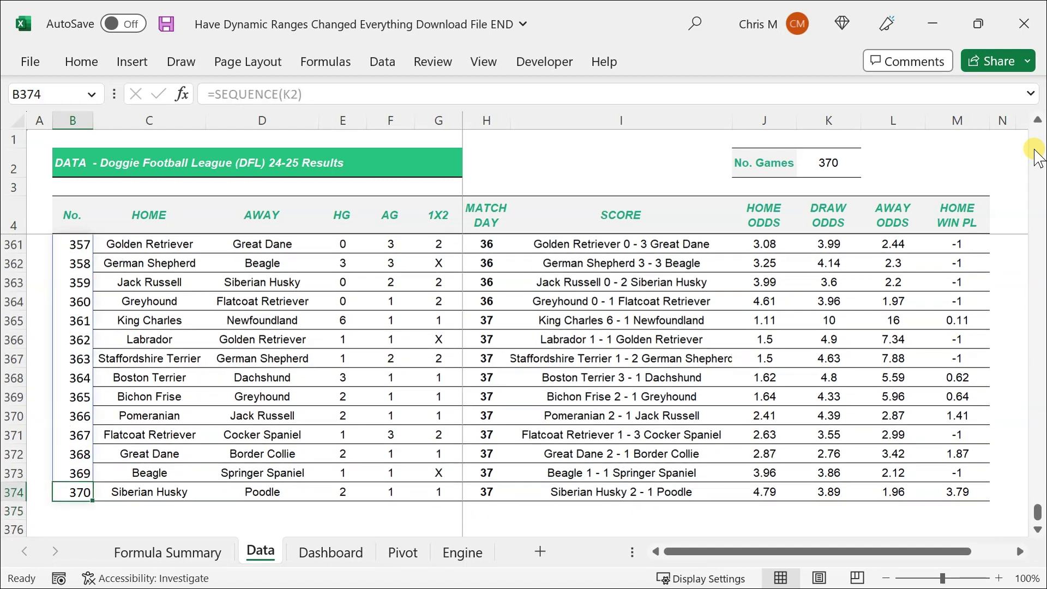
pyautogui.press('Up')
pyautogui.press('Up')
pyautogui.press('Up')
pyautogui.hotkey('ctrl', 'Up')
pyautogui.press('Down')
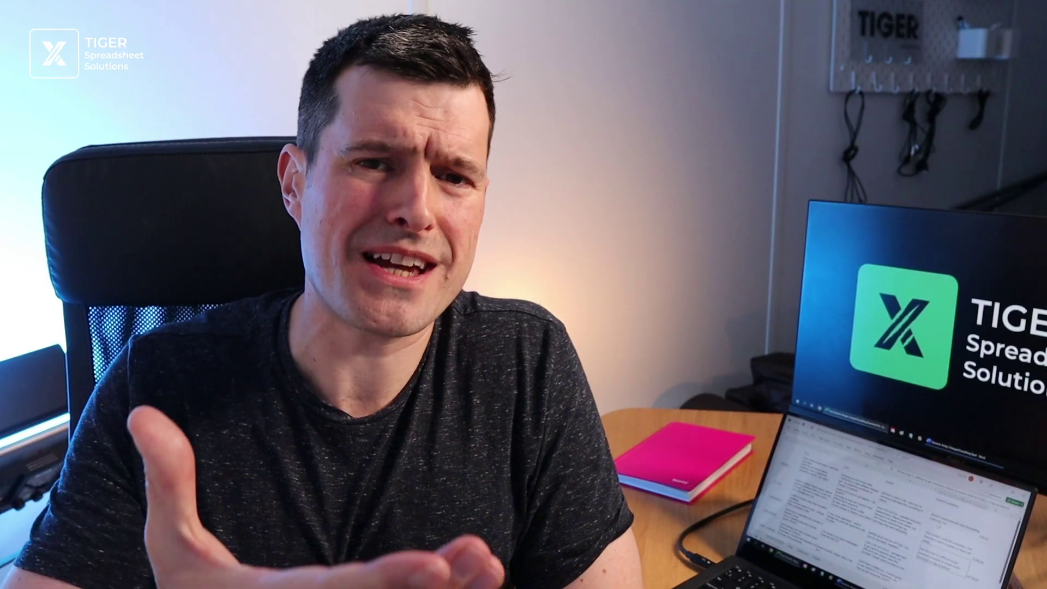